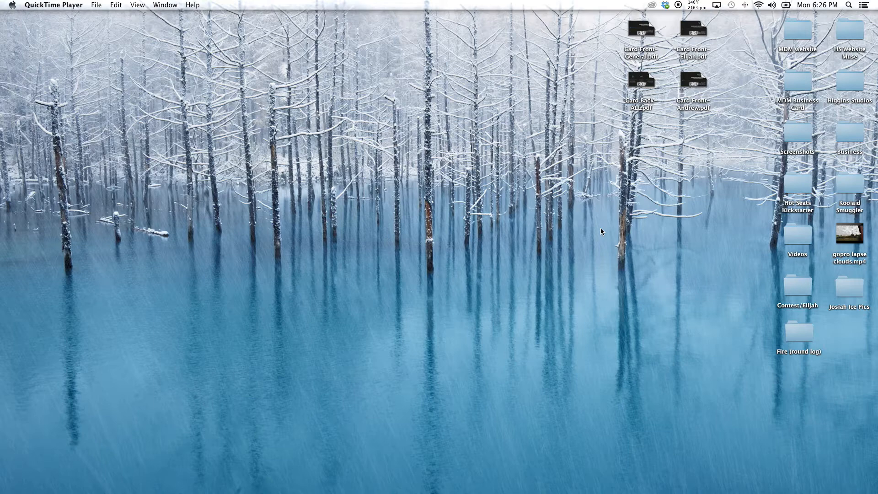
# Switch to Premiere Pro and open the recent project ForTutorial 1.
pyautogui.moveTo(1, 212)
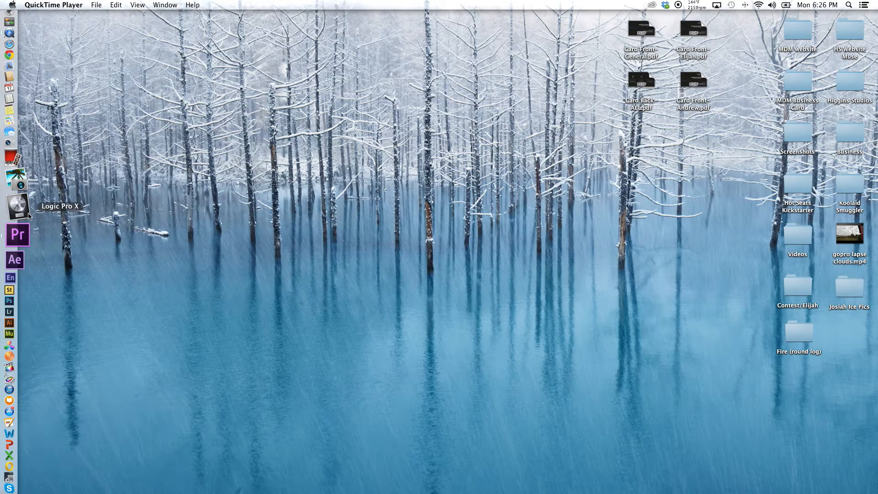
pyautogui.moveTo(1, 356)
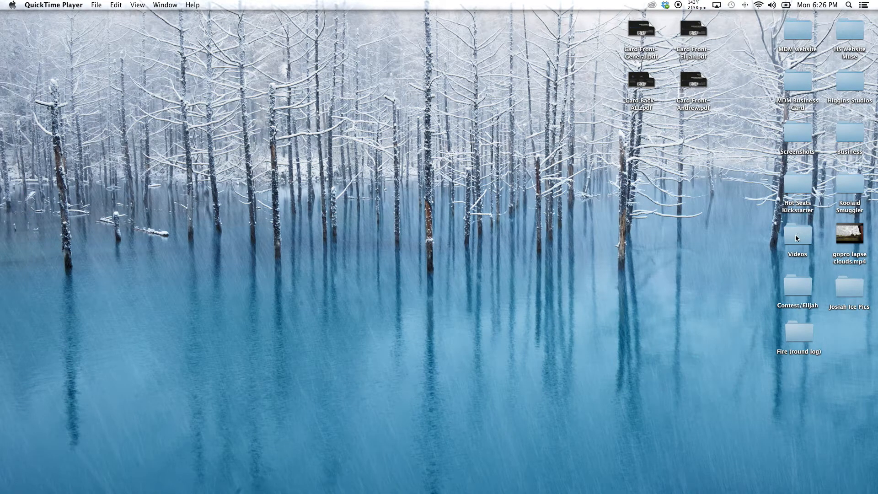
pyautogui.moveTo(2, 247)
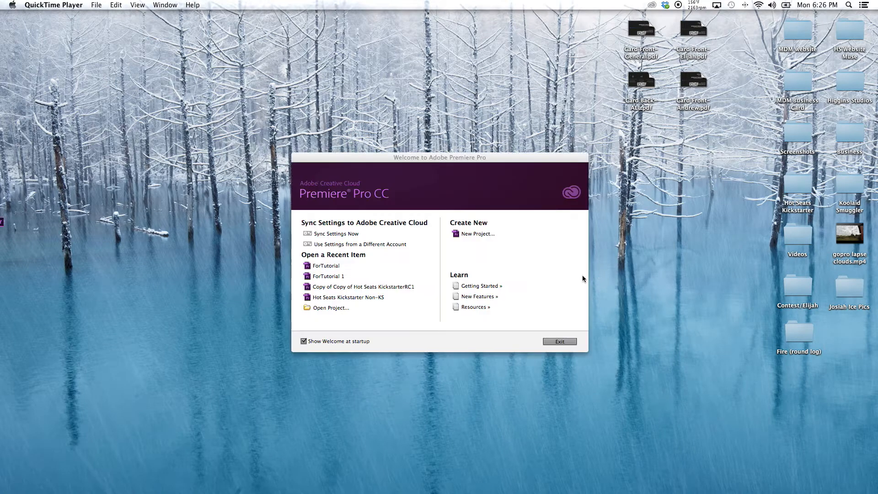
pyautogui.click(329, 268)
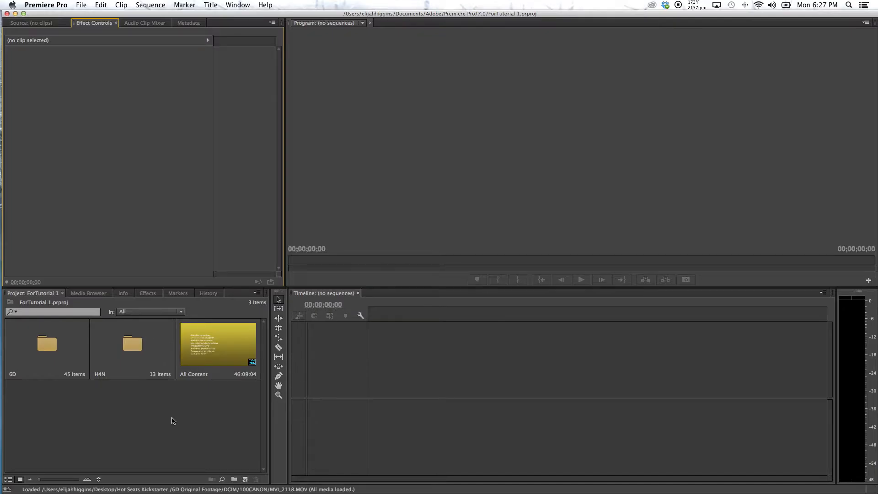
# Review the interview clips MVI_2073.MOV through MVI_2084.MOV in the 6D bin and close the bin.
pyautogui.doubleClick(49, 344)
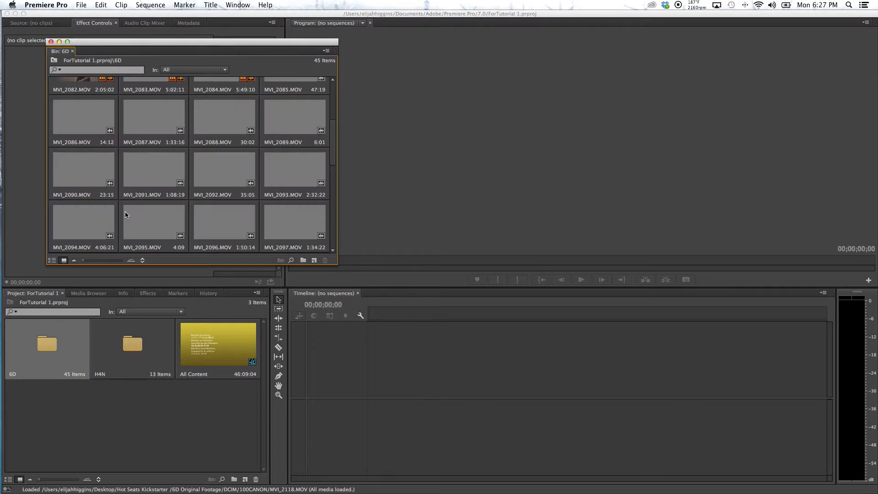
pyautogui.scroll(3, 128, 215)
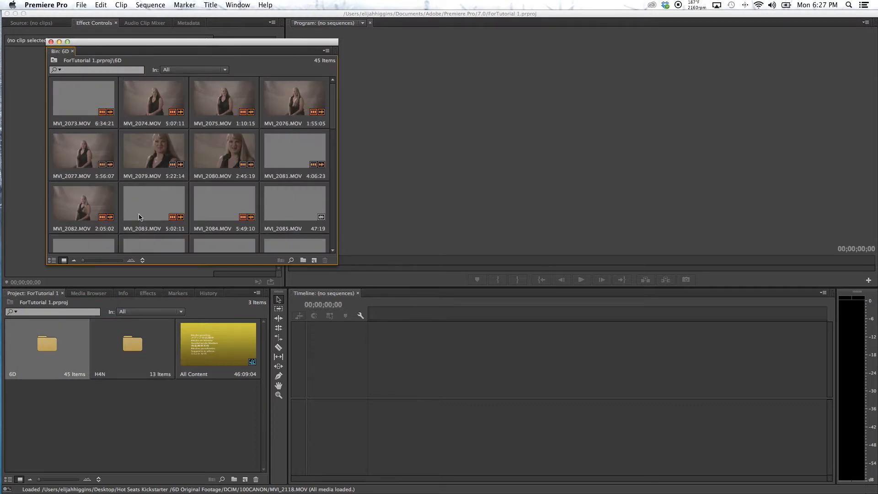
pyautogui.click(74, 96)
pyautogui.keyDown('shift'); pyautogui.click(234, 198); pyautogui.keyUp('shift')
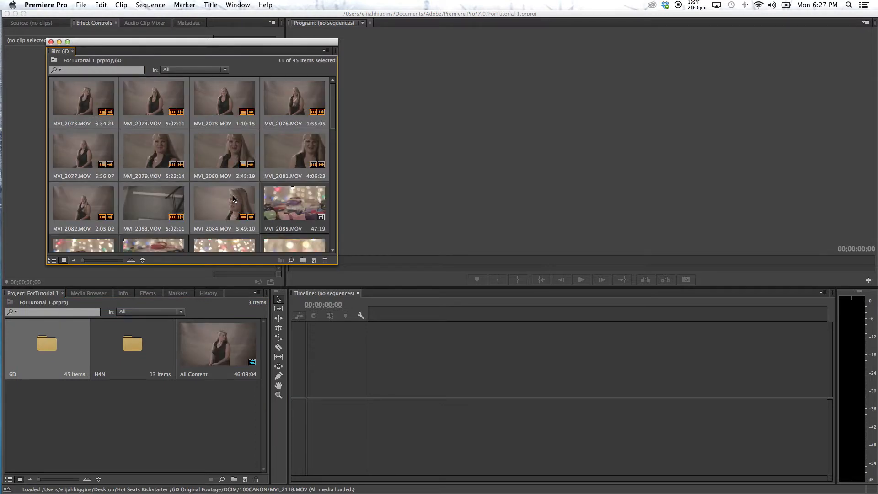
pyautogui.click(166, 415)
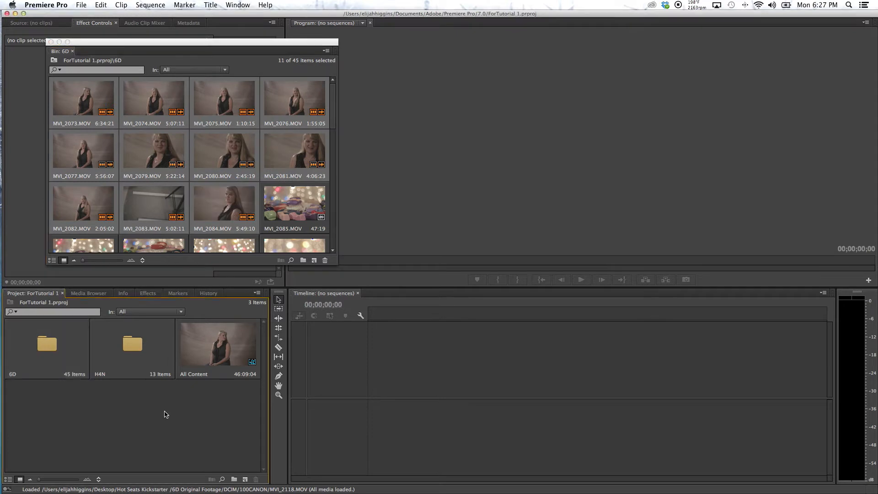
pyautogui.click(51, 41)
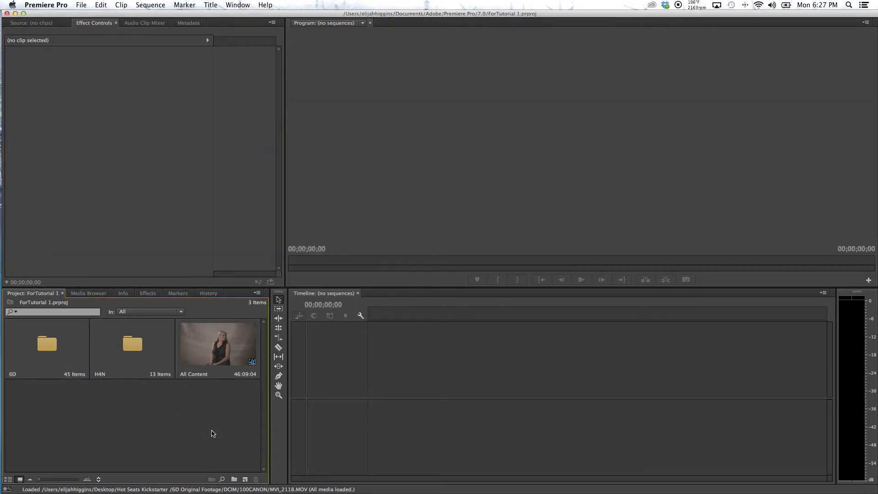
# Open the All Content sequence and delete every clip from its timeline.
pyautogui.doubleClick(210, 351)
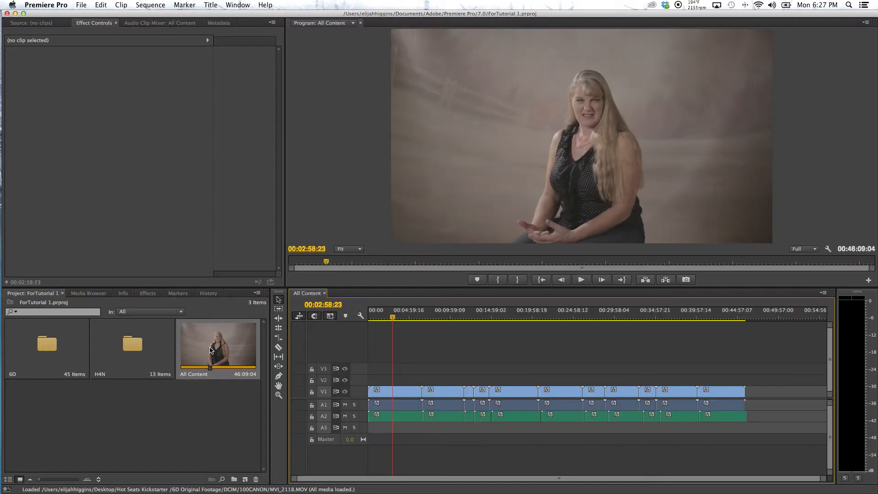
pyautogui.moveTo(760, 358); pyautogui.dragTo(320, 446)
pyautogui.press('Delete')
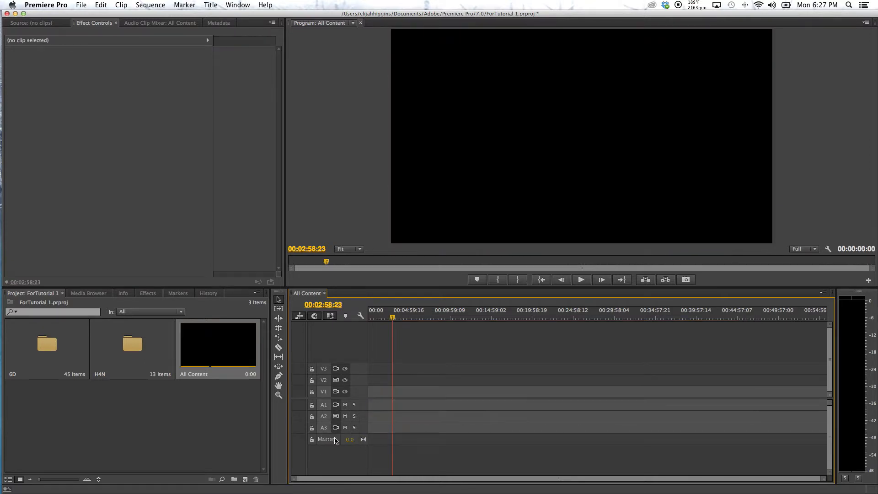
# Place clips MVI_2073.MOV through MVI_2084.MOV from the 6D bin at the start of tracks V1 and A1, and close the bin.
pyautogui.doubleClick(64, 342)
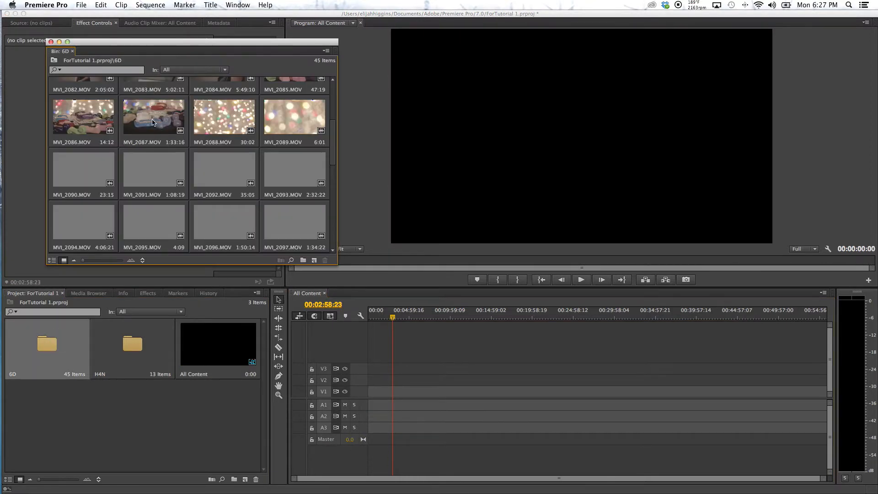
pyautogui.scroll(3, 153, 122)
pyautogui.click(82, 98)
pyautogui.keyDown('shift'); pyautogui.click(221, 203); pyautogui.keyUp('shift')
pyautogui.moveTo(222, 203); pyautogui.dragTo(370, 391)
pyautogui.click(188, 397)
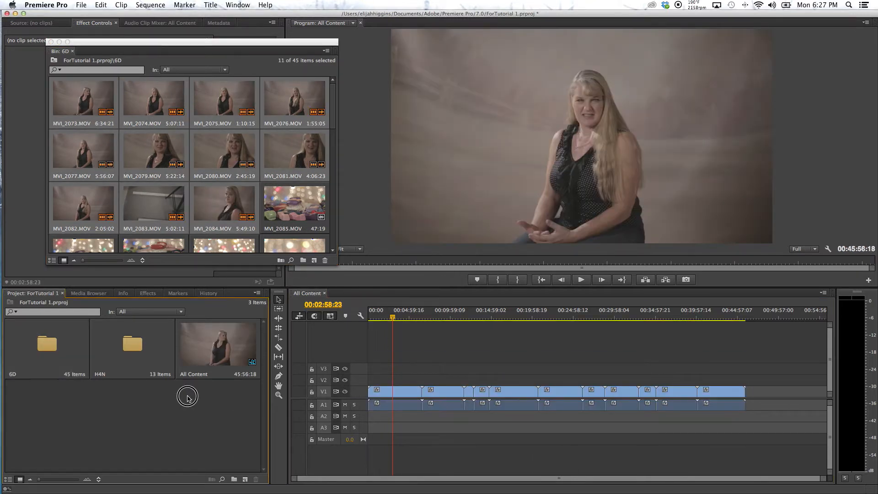
pyautogui.moveTo(150, 43); pyautogui.dragTo(111, 43)
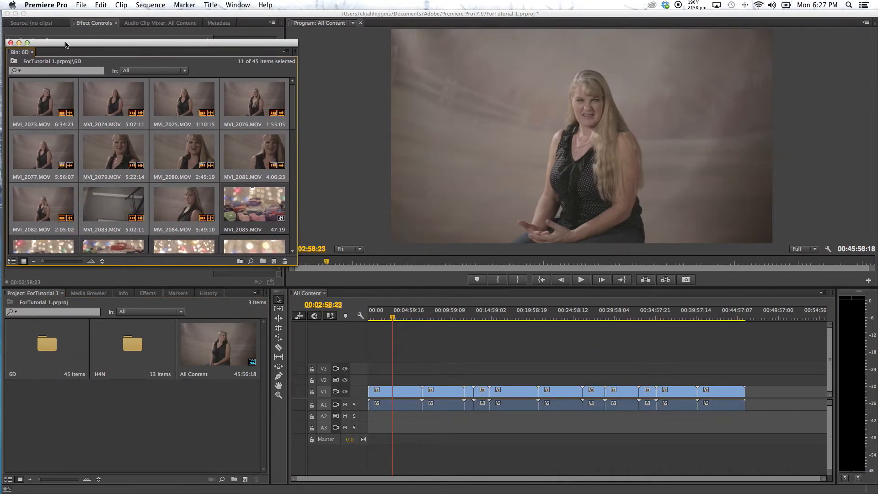
pyautogui.click(10, 43)
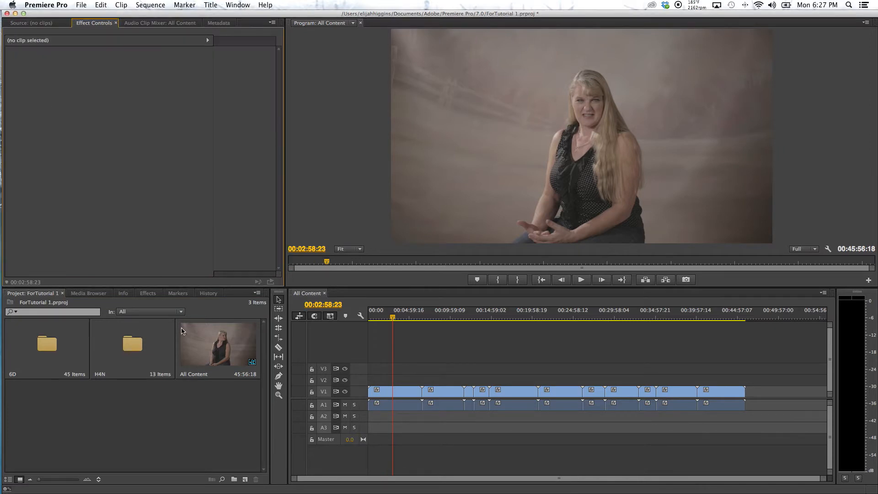
# Place all the MONO audio recordings from the H4N bin on track A2, starting at the sequence's beginning, and close the bin.
pyautogui.doubleClick(139, 344)
pyautogui.click(99, 229)
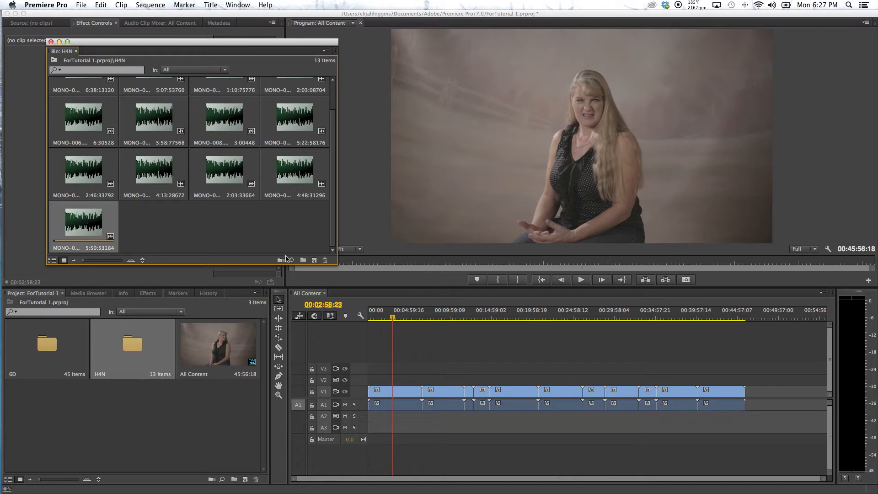
pyautogui.scroll(4, 75, 143)
pyautogui.keyDown('shift'); pyautogui.click(85, 106); pyautogui.keyUp('shift')
pyautogui.moveTo(86, 106); pyautogui.dragTo(393, 417)
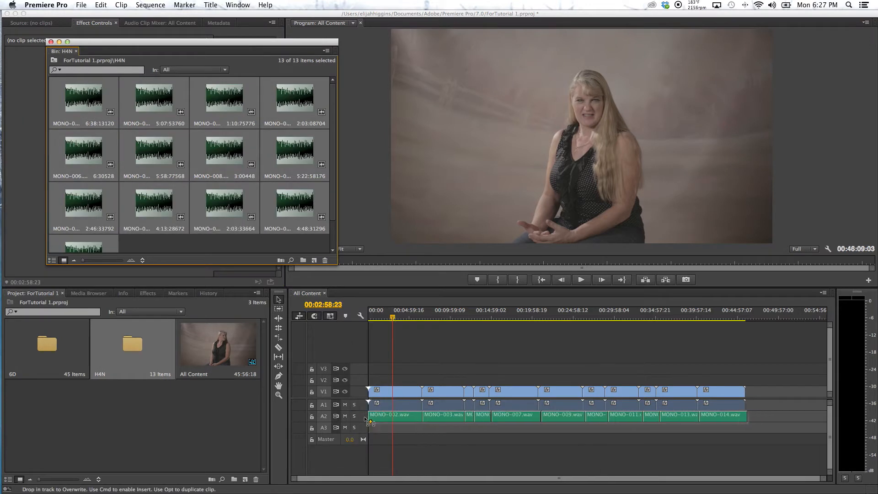
pyautogui.click(51, 41)
# Select all clips in the All Content timeline and locate the PluralEyes 3 extension without launching it.
pyautogui.moveTo(817, 477); pyautogui.dragTo(801, 479)
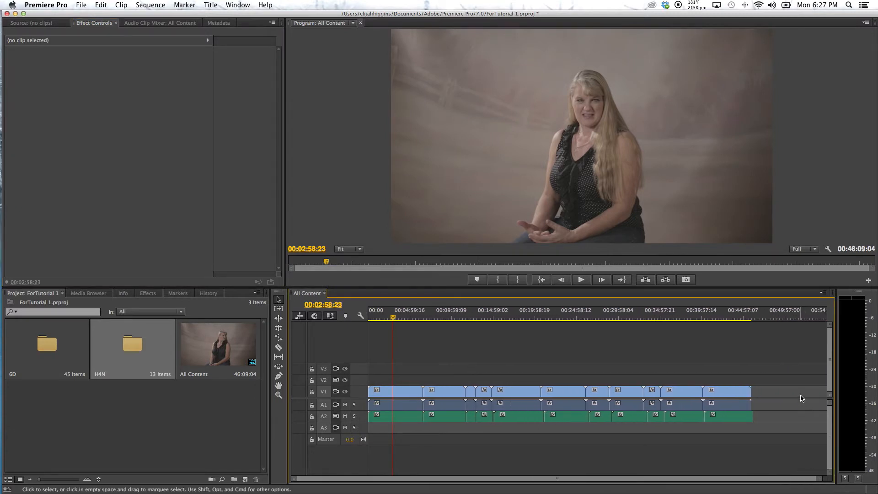
pyautogui.moveTo(793, 374); pyautogui.dragTo(359, 385)
pyautogui.click(213, 5)
pyautogui.moveTo(275, 30)
pyautogui.click(463, 345)
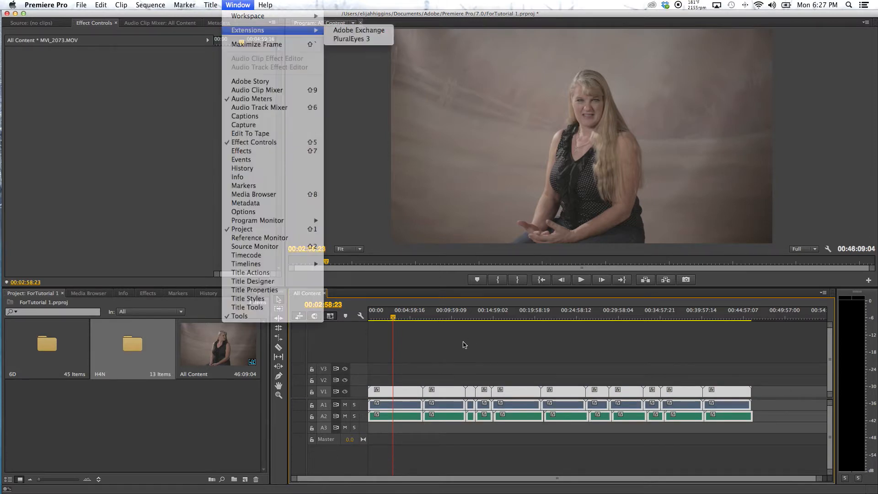
pyautogui.click(243, 5)
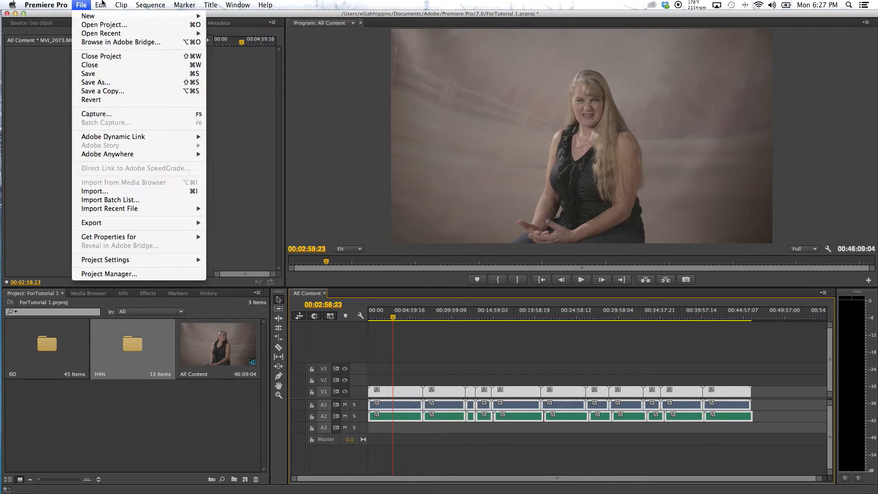
pyautogui.moveTo(251, 32)
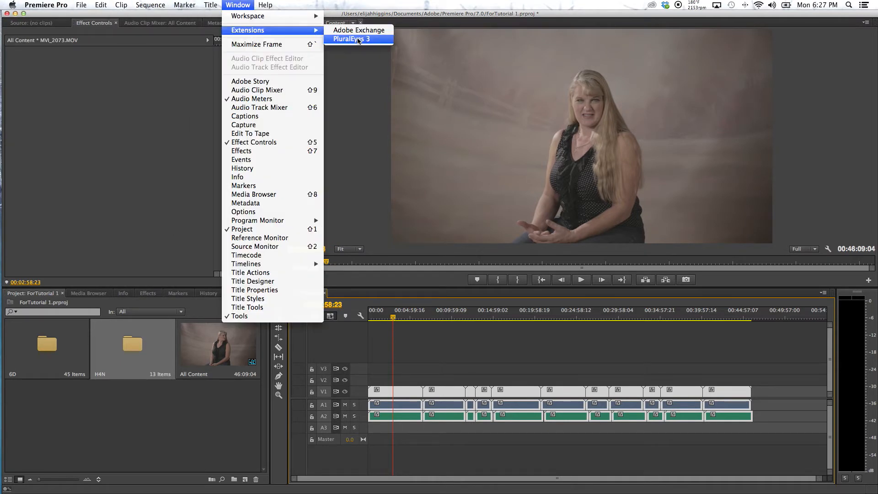
pyautogui.click(484, 336)
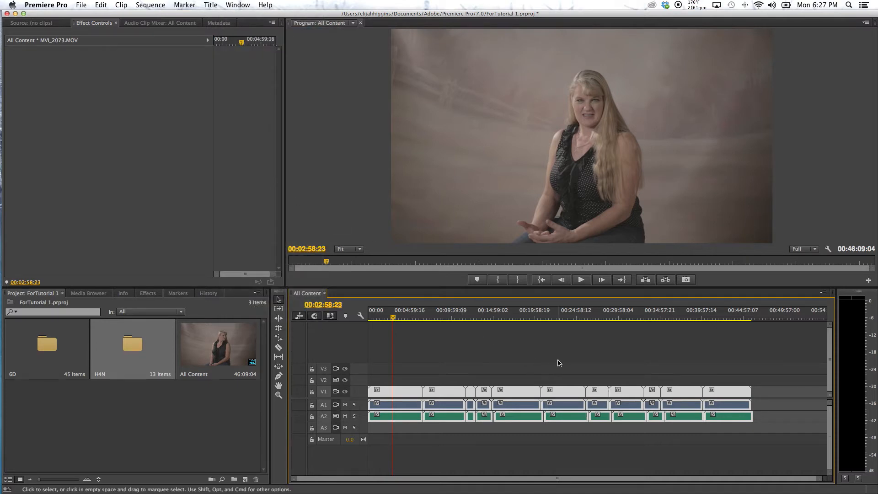
pyautogui.click(238, 5)
pyautogui.moveTo(256, 30)
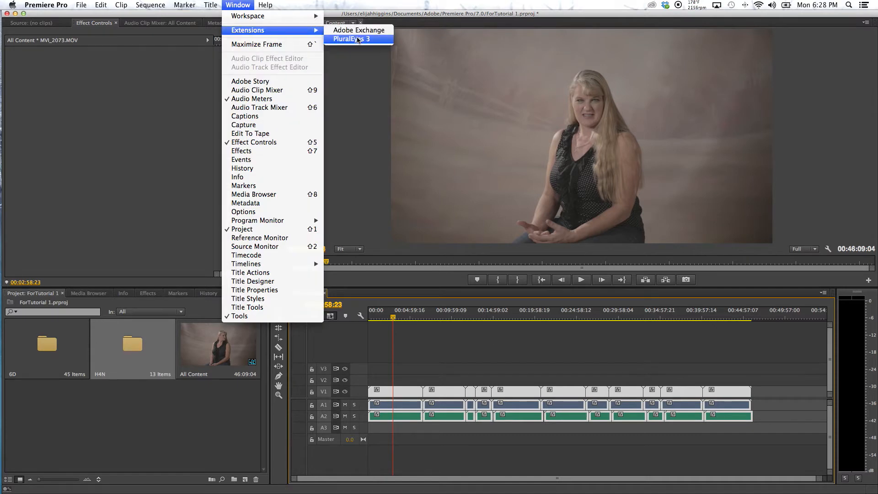
pyautogui.click(439, 341)
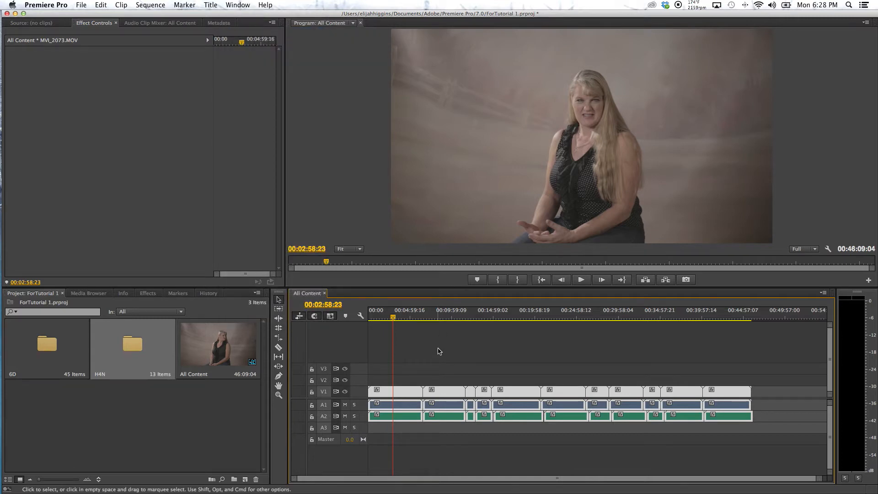
# Raise the system volume, play the sequence with both audio tracks, and move the playhead to about 00:08:32.
pyautogui.press('XF86AudioRaiseVolume')
pyautogui.press('space')
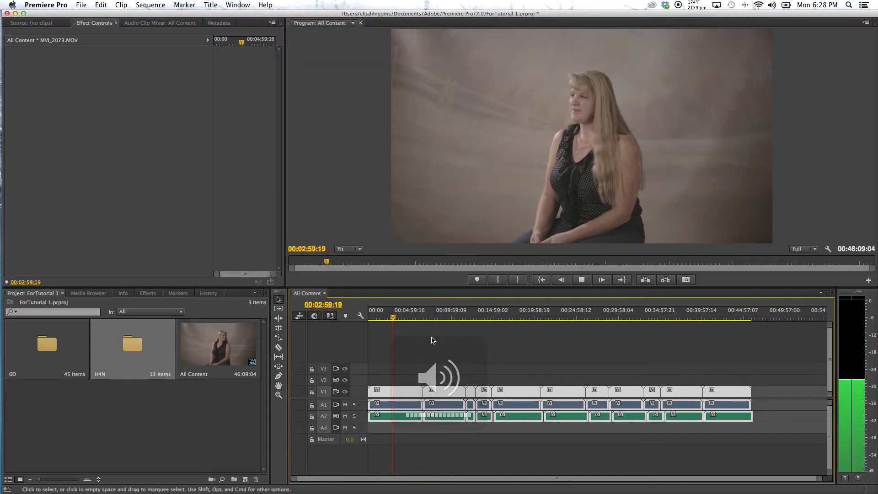
pyautogui.moveTo(408, 317); pyautogui.dragTo(439, 316)
pyautogui.click(462, 336)
# Solo audio track A1 and listen to the camera audio at several points in the second clip.
pyautogui.click(355, 405)
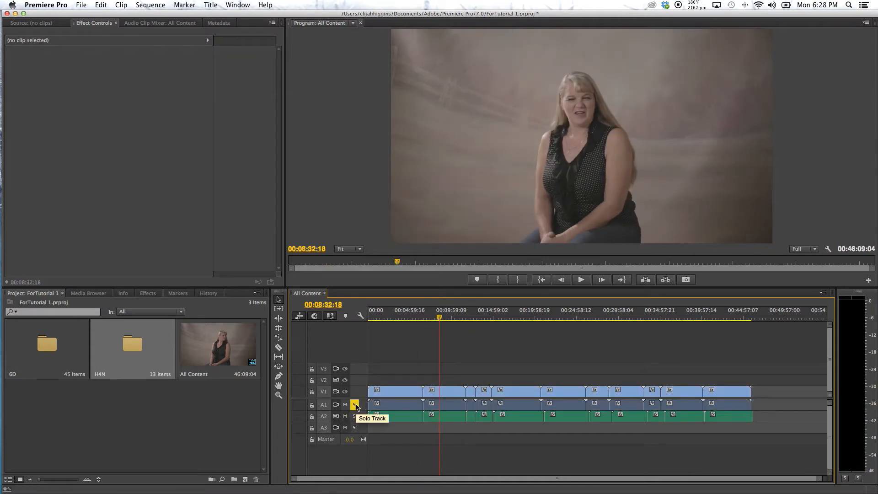
pyautogui.press('space')
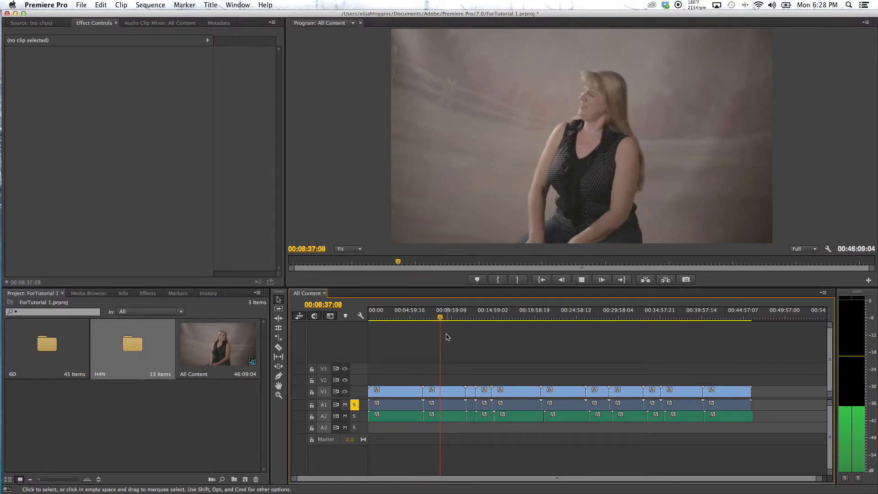
pyautogui.click(451, 315)
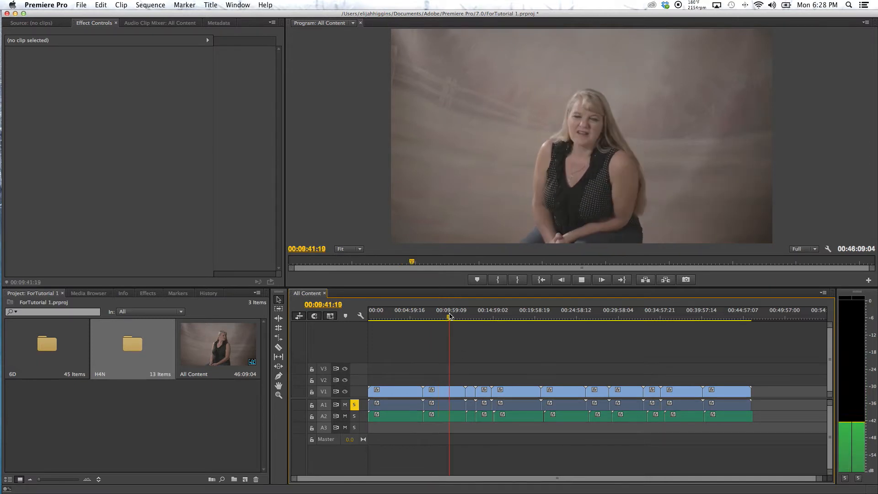
pyautogui.moveTo(450, 315); pyautogui.dragTo(456, 315)
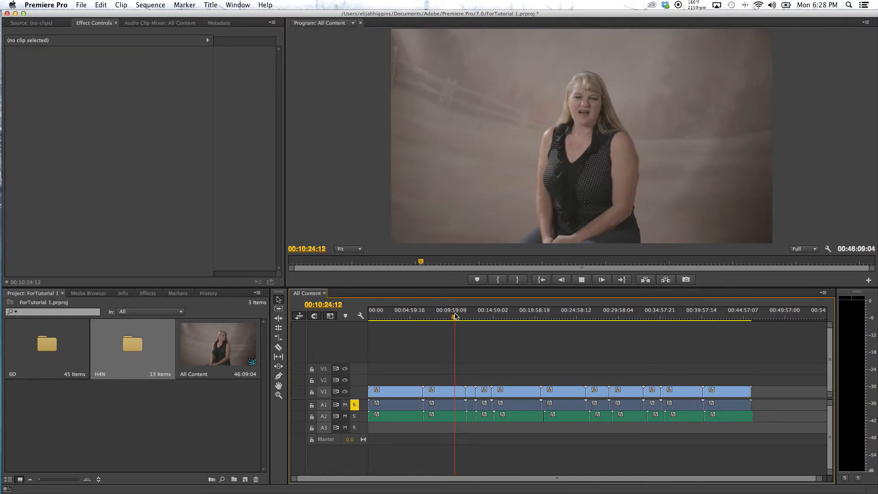
pyautogui.press('space')
# Solo audio track A2 instead of A1 and listen to the external recording from about 00:04:36.
pyautogui.click(355, 405)
pyautogui.click(355, 416)
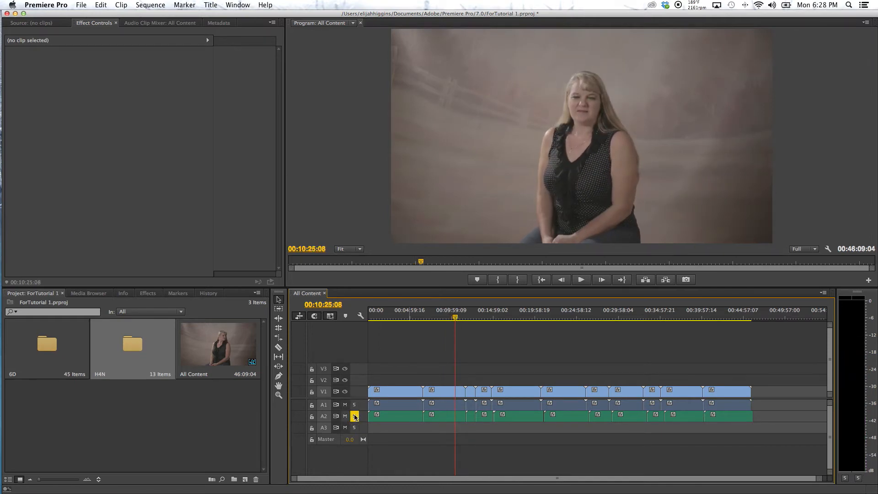
pyautogui.click(406, 316)
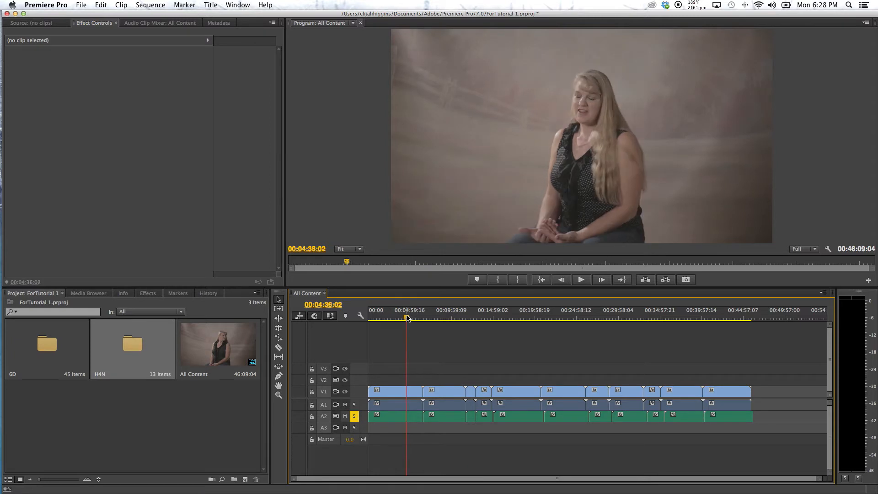
pyautogui.press('space')
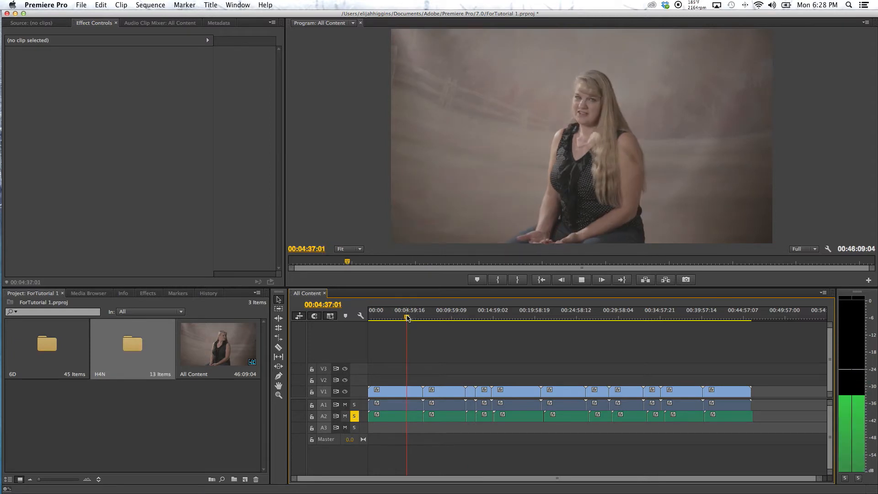
pyautogui.press('space')
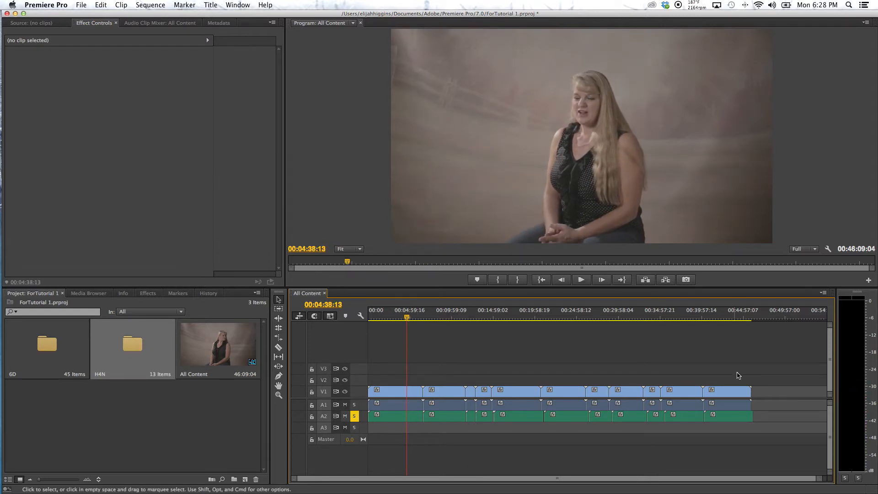
# Launch the PluralEyes 3 extension for the All Content sequence and agree to save the project.
pyautogui.moveTo(777, 368); pyautogui.dragTo(367, 442)
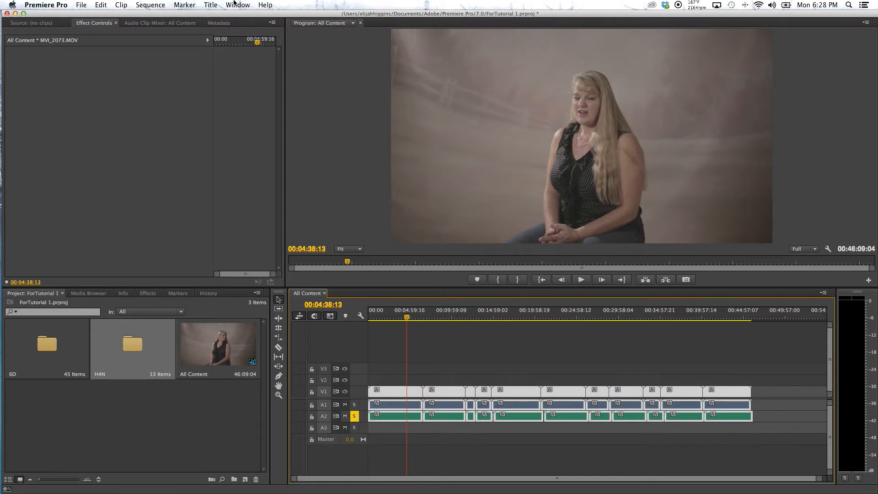
pyautogui.click(511, 374)
pyautogui.click(236, 4)
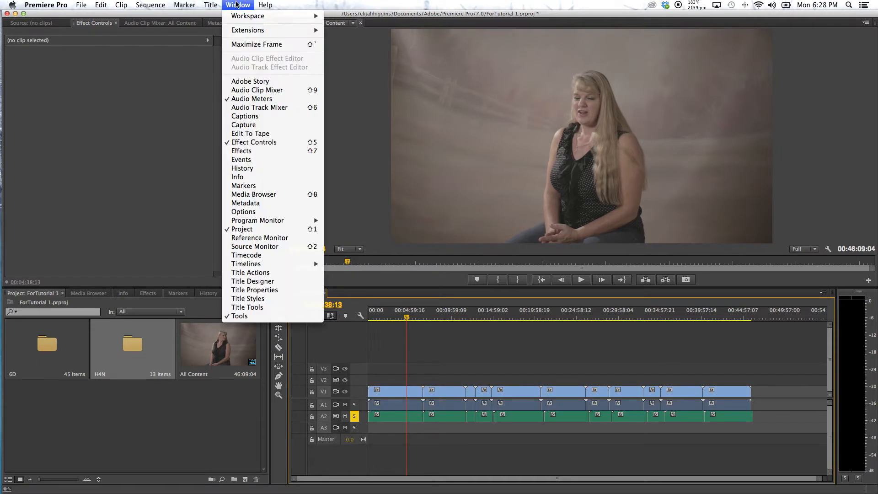
pyautogui.moveTo(259, 31)
pyautogui.click(355, 40)
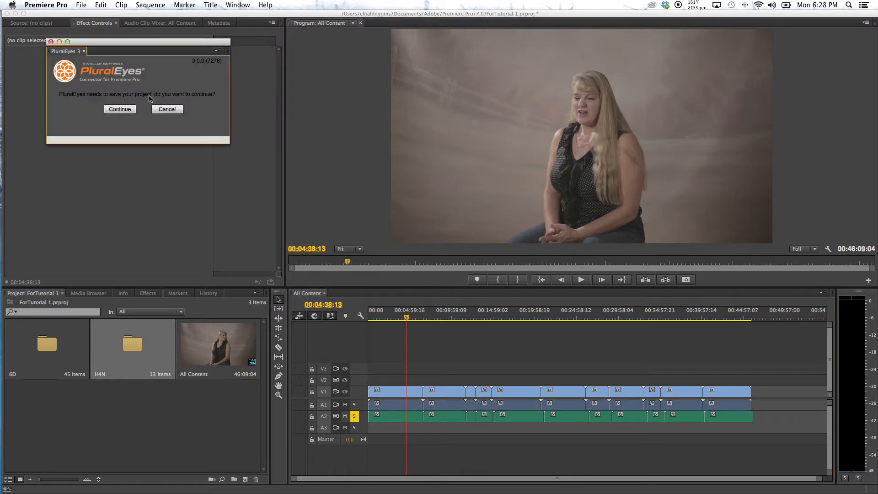
pyautogui.click(124, 109)
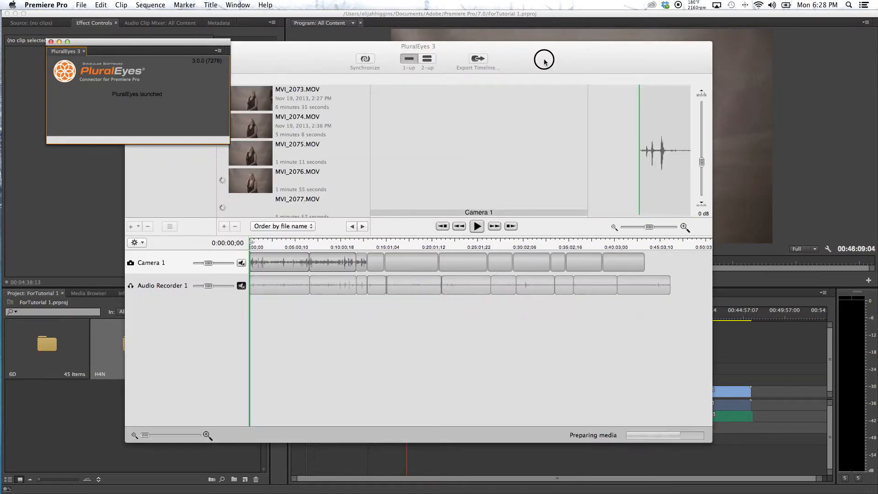
# Bring PluralEyes 3 to the front and synchronize the Camera 1 and Audio Recorder 1 clips.
pyautogui.click(544, 59)
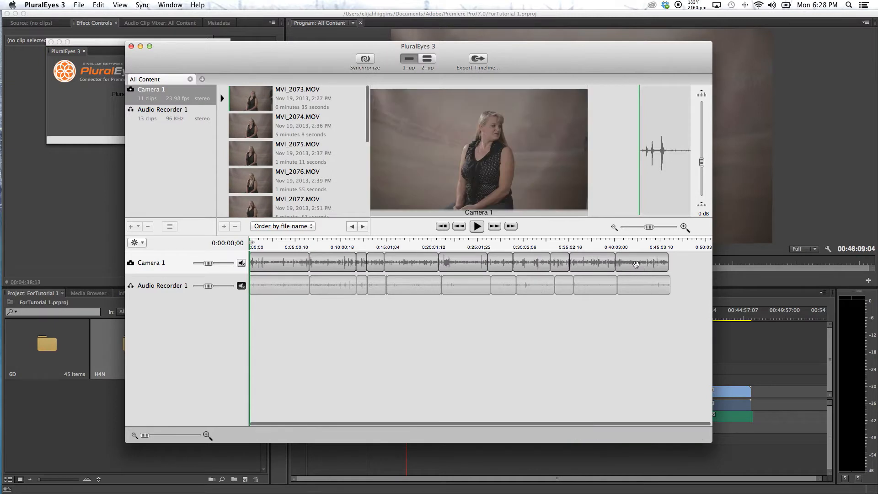
pyautogui.click(215, 261)
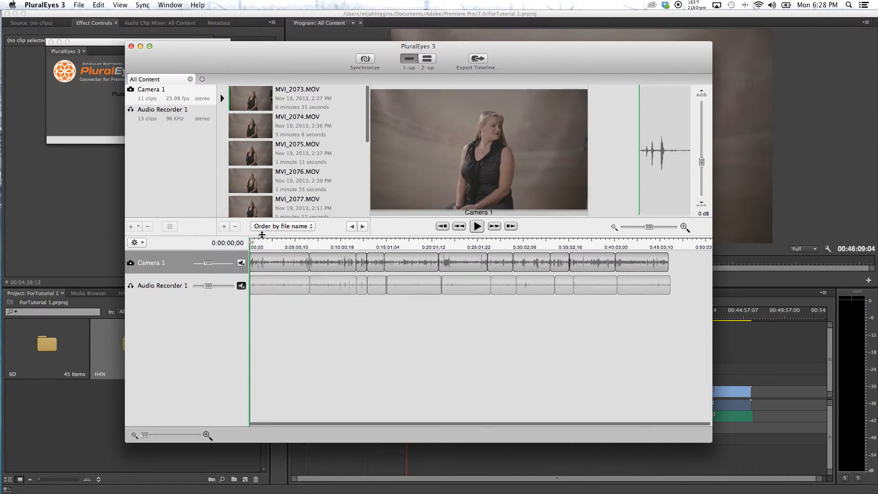
pyautogui.click(206, 280)
pyautogui.click(195, 254)
pyautogui.click(364, 60)
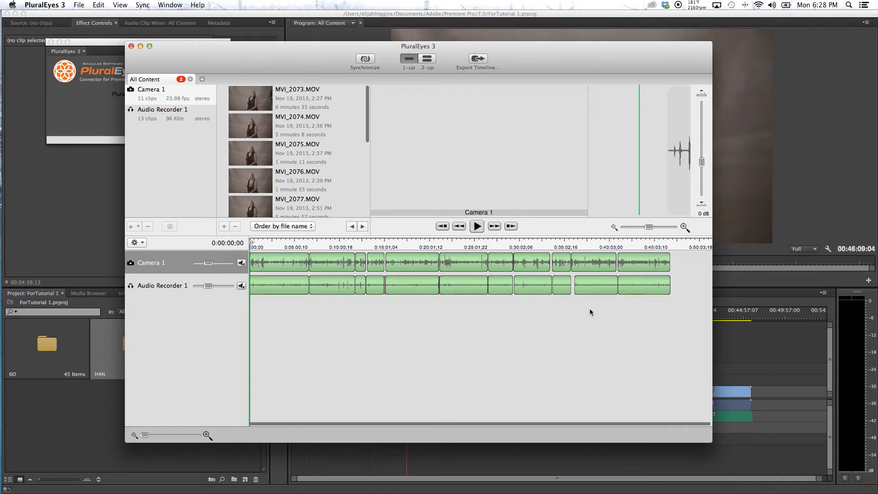
# Check the synced timeline at about 0:04:27, export it to Premiere Pro, and open the synced sequences.
pyautogui.moveTo(291, 237)
pyautogui.mouseDown()
pyautogui.moveTo(282, 243)
pyautogui.moveTo(290, 243)
pyautogui.mouseUp()
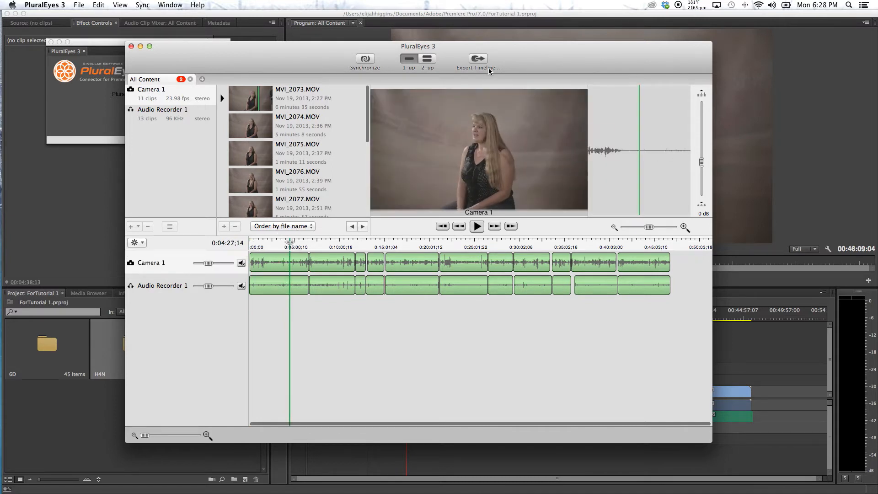
pyautogui.click(478, 60)
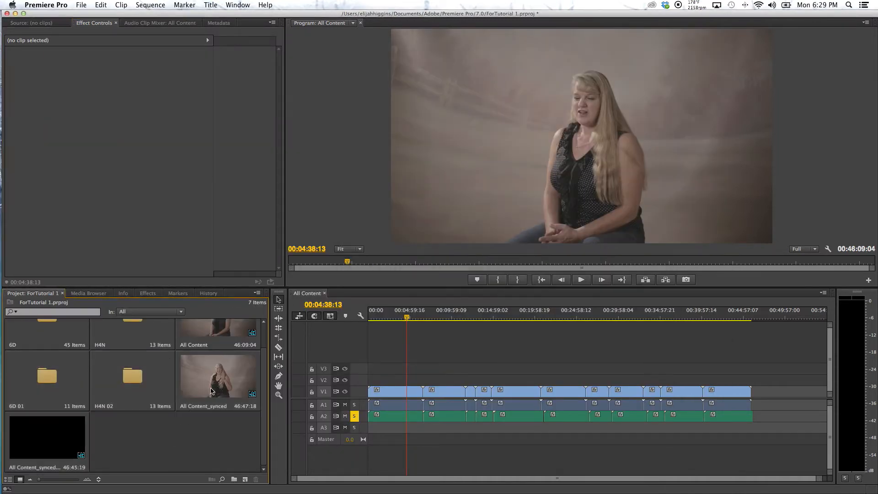
pyautogui.doubleClick(212, 390)
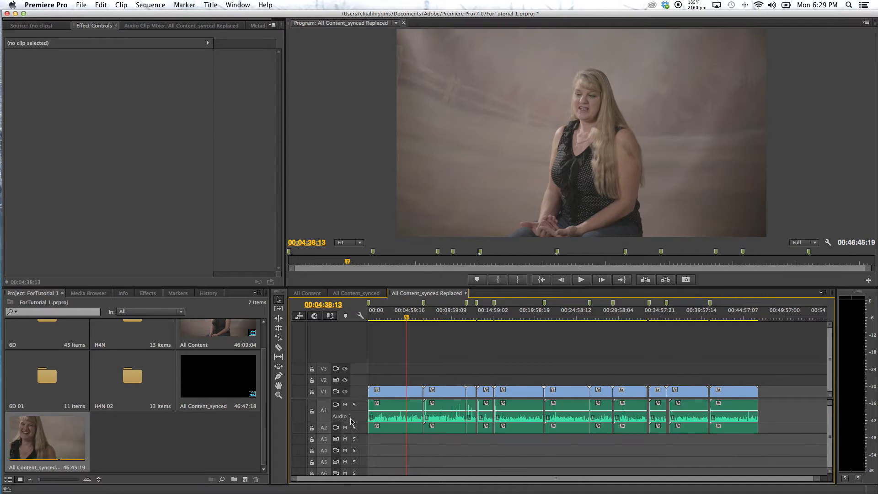
# Collapse track A1 in All Content_synced Replaced and play the synced audio from about 00:03:18.
pyautogui.moveTo(353, 422); pyautogui.dragTo(356, 410)
pyautogui.moveTo(407, 317); pyautogui.dragTo(396, 320)
pyautogui.press('space')
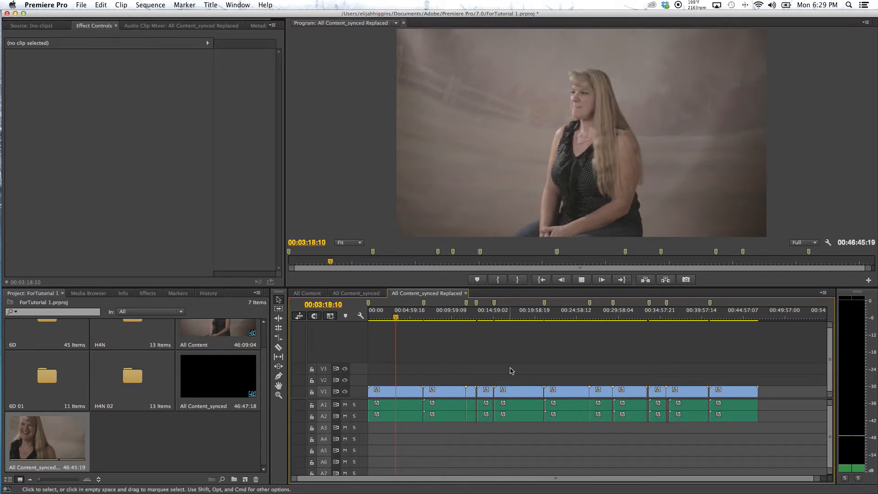
pyautogui.press('space')
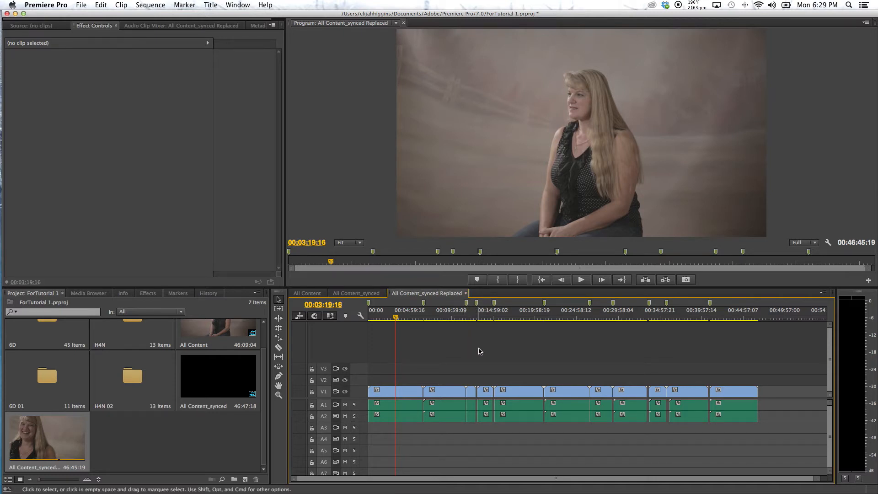
# Review the synced clips across the sequence, scrubbing from the beginning to about 00:46:30.
pyautogui.moveTo(800, 371); pyautogui.dragTo(373, 442)
pyautogui.click(431, 344)
pyautogui.moveTo(385, 372); pyautogui.dragTo(762, 368)
pyautogui.click(235, 448)
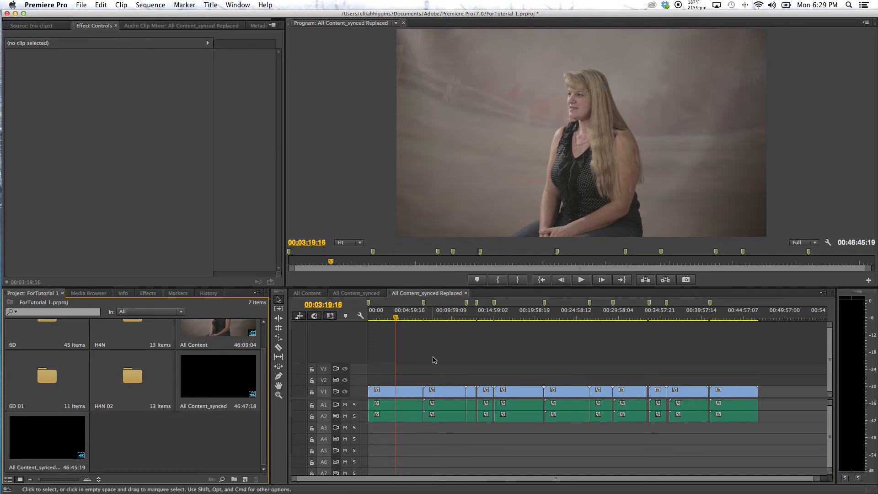
pyautogui.moveTo(389, 318); pyautogui.dragTo(757, 337)
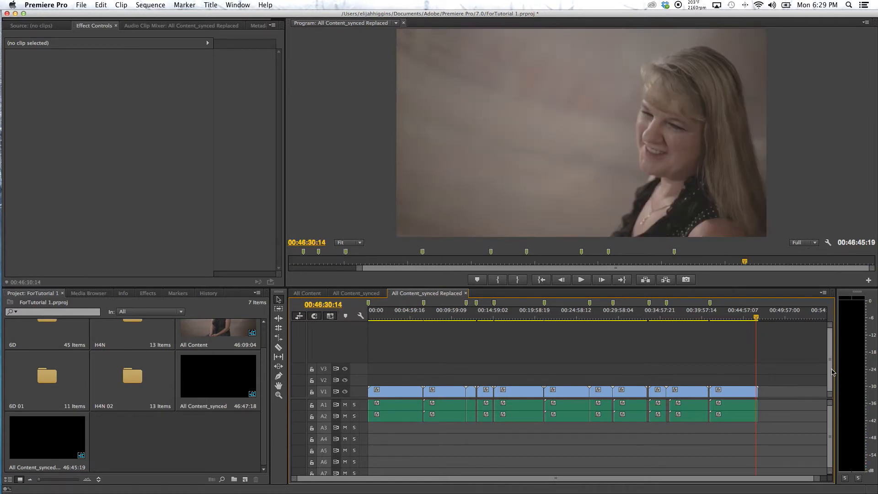
# Play the close-up interview clip from about 00:30:00 and inspect its section of the timeline closely.
pyautogui.moveTo(757, 317); pyautogui.dragTo(620, 333)
pyautogui.press('space')
pyautogui.press('=')
pyautogui.press('=')
pyautogui.press('=')
pyautogui.press('=')
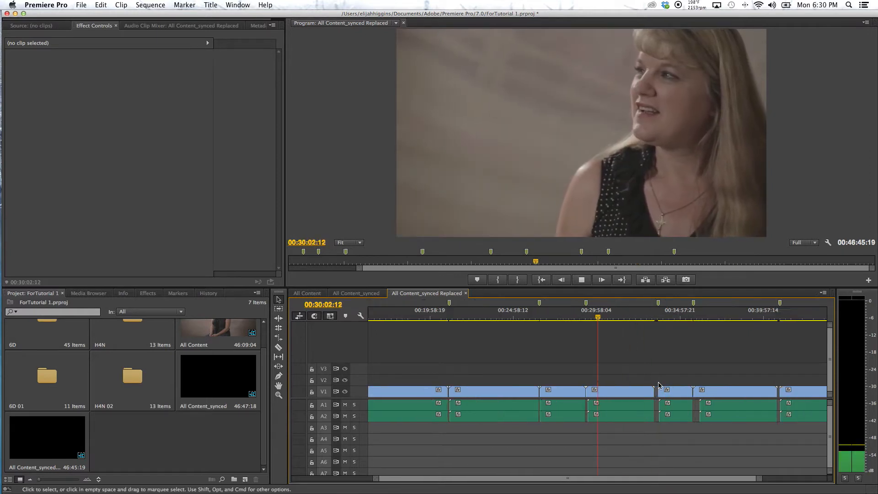
pyautogui.hscroll(3, 658, 382)
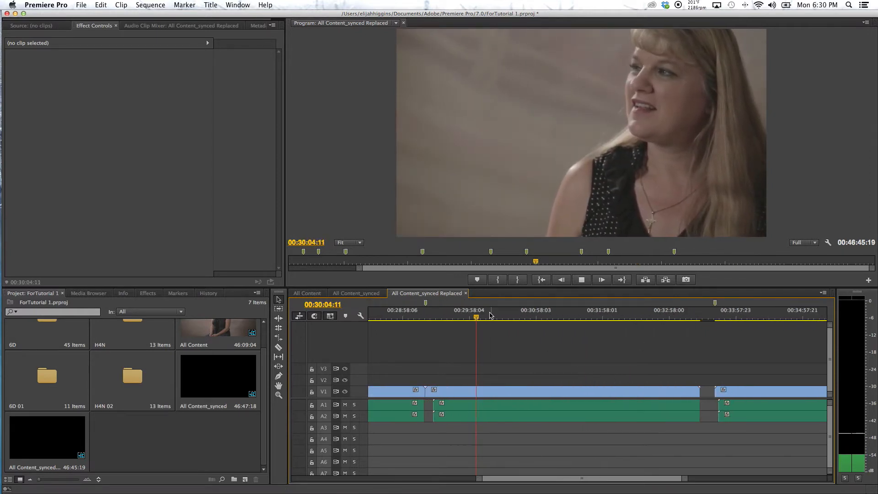
# Split clip MVI_2081.MOV with the Razor tool at 00:31:28:13 and again at about 00:32:20.
pyautogui.moveTo(477, 317); pyautogui.dragTo(502, 319)
pyautogui.press('c')
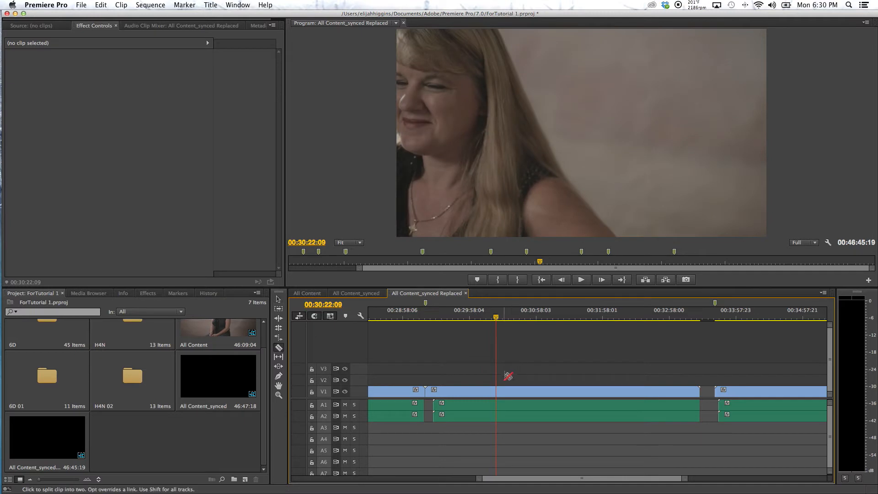
pyautogui.press('space')
pyautogui.moveTo(502, 317); pyautogui.dragTo(573, 320)
pyautogui.press('space')
pyautogui.click(571, 390)
pyautogui.click(626, 392)
# Delete the sections of MVI_2081.MOV before and after the two cuts, keeping only the middle piece.
pyautogui.press('v')
pyautogui.click(656, 392)
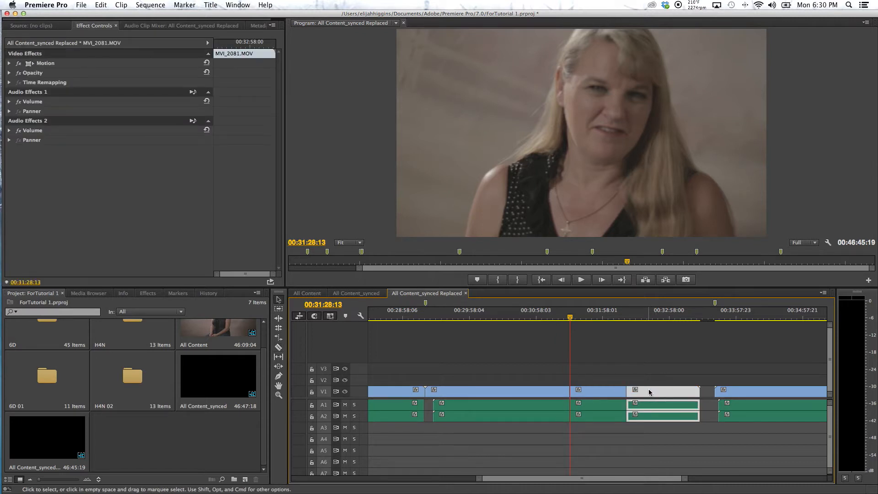
pyautogui.press('Delete')
pyautogui.click(522, 392)
pyautogui.press('Delete')
pyautogui.moveTo(681, 479); pyautogui.dragTo(824, 479)
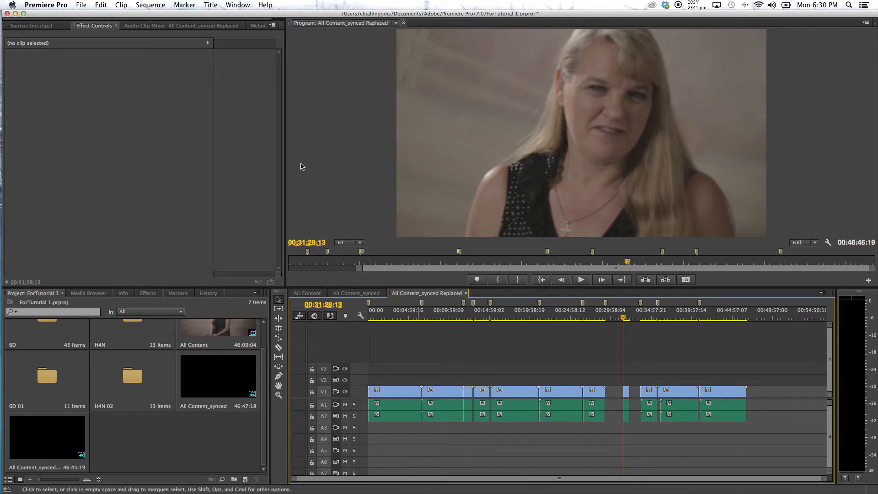
# Open the recent project ForTutorial.prproj and discard the changes to ForTutorial 1.prproj.
pyautogui.click(83, 5)
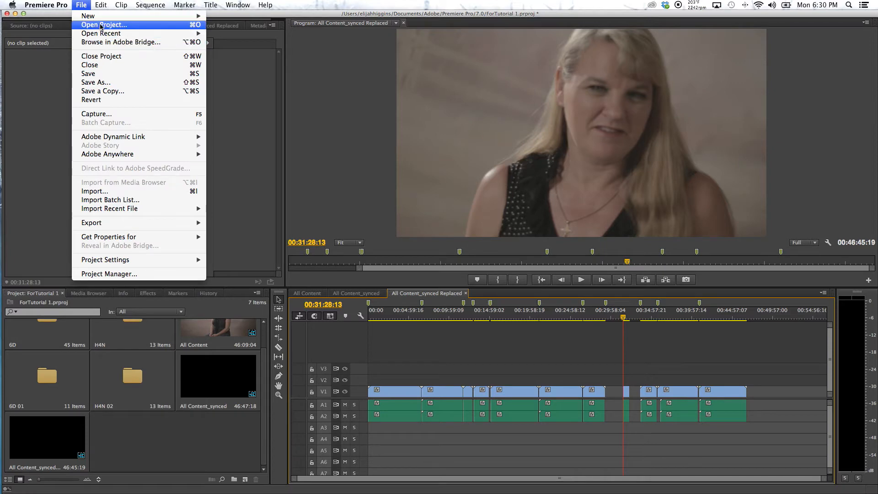
pyautogui.moveTo(107, 33)
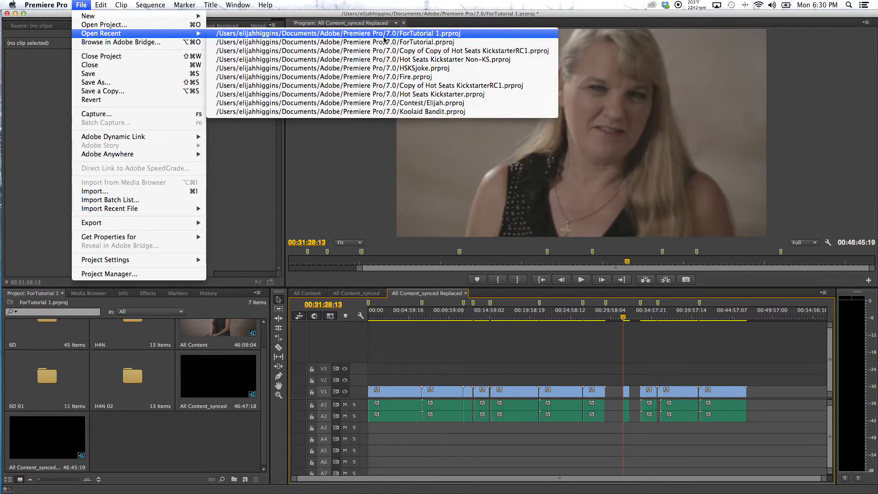
pyautogui.click(385, 34)
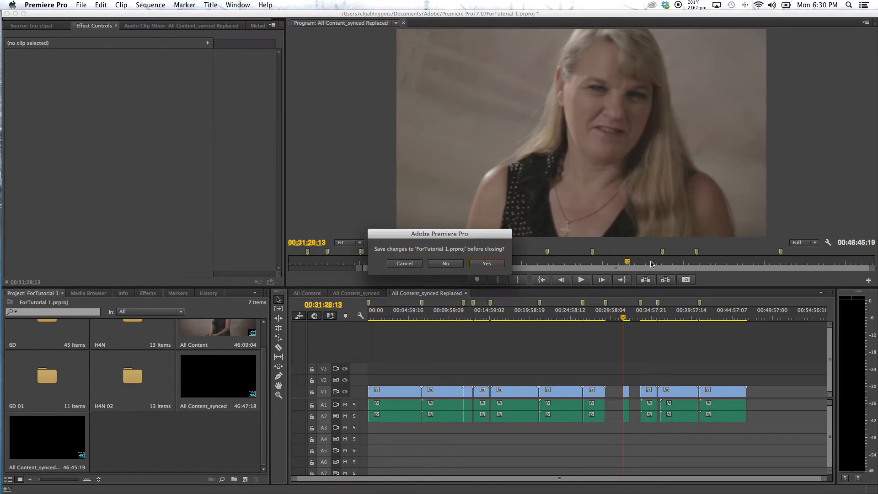
pyautogui.click(446, 264)
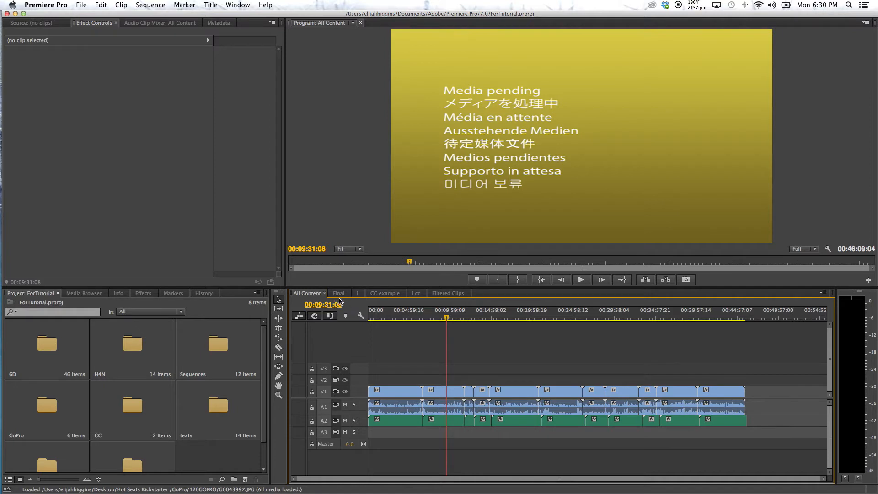
# Open the sequence named I and review its trimmed interview clips, scrubbing to about 00:01:37 and 00:02:20.
pyautogui.click(417, 295)
pyautogui.click(358, 294)
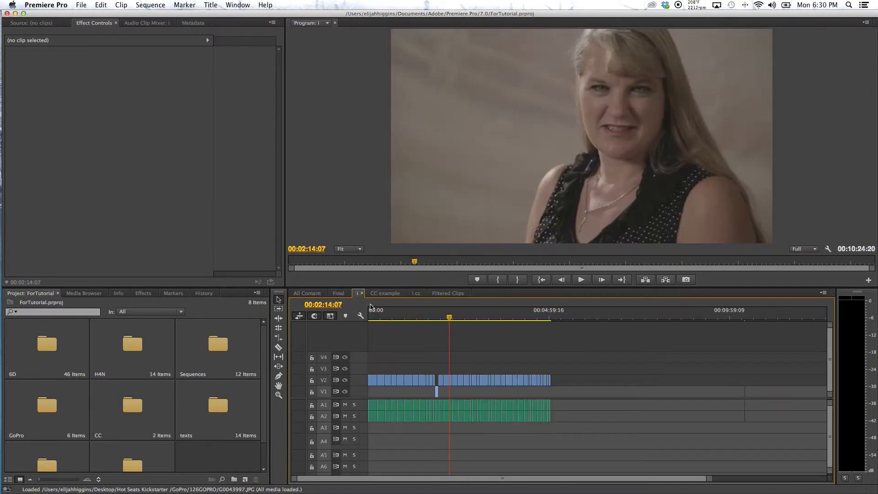
pyautogui.moveTo(402, 319); pyautogui.dragTo(428, 317)
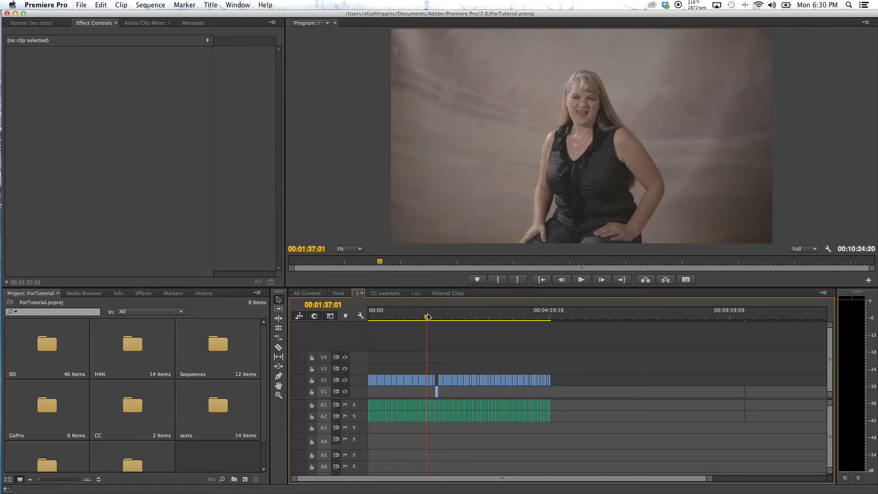
pyautogui.click(452, 319)
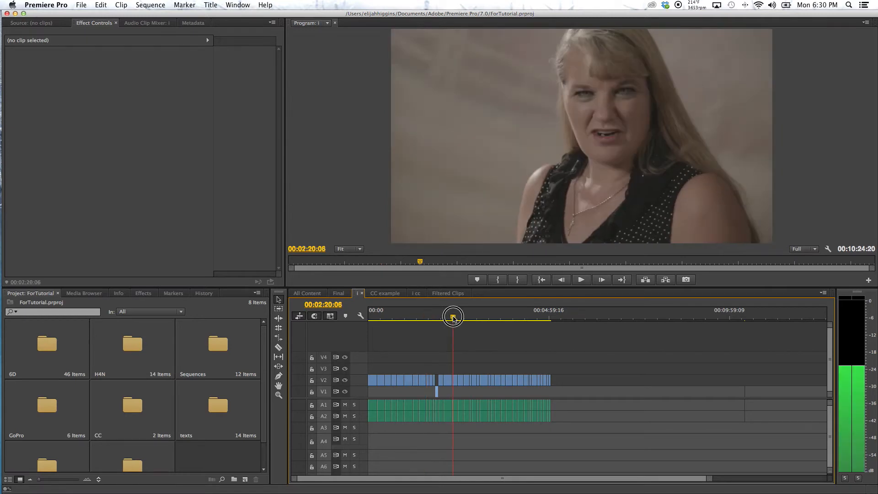
pyautogui.moveTo(573, 347); pyautogui.dragTo(374, 445)
pyautogui.click(556, 348)
pyautogui.hscroll(1, 556, 348)
pyautogui.hscroll(-1, 558, 348)
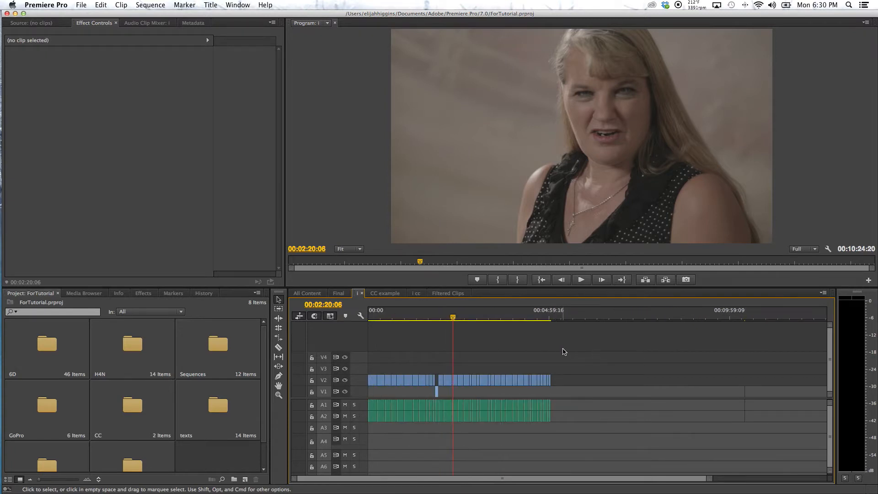
pyautogui.hscroll(3, 564, 352)
pyautogui.hscroll(-3, 564, 352)
# Switch to DaVinci Resolve 10, log in with the account password, and open the Hot Seat Kickstarter project.
pyautogui.moveTo(2, 251)
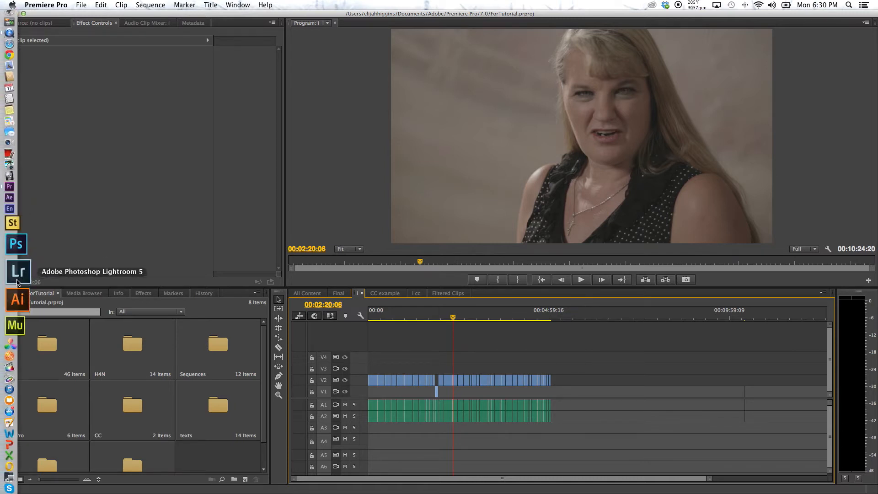
pyautogui.click(19, 312)
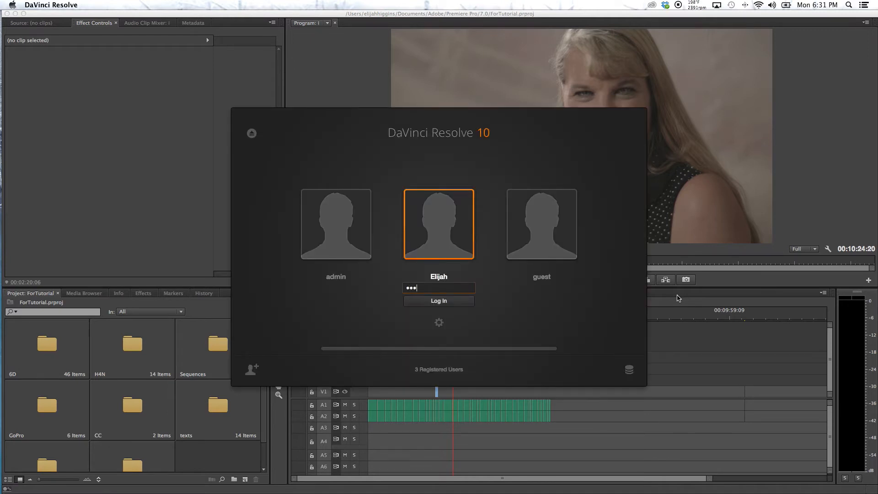
pyautogui.press('Return')
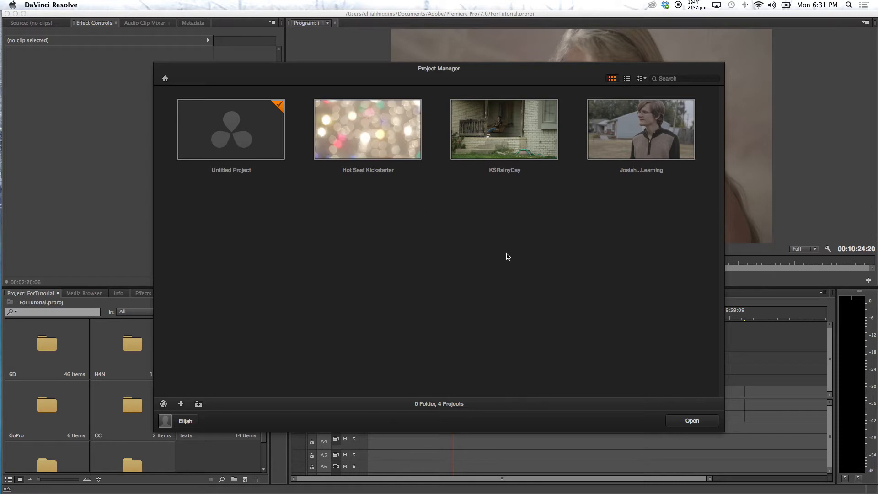
pyautogui.doubleClick(365, 131)
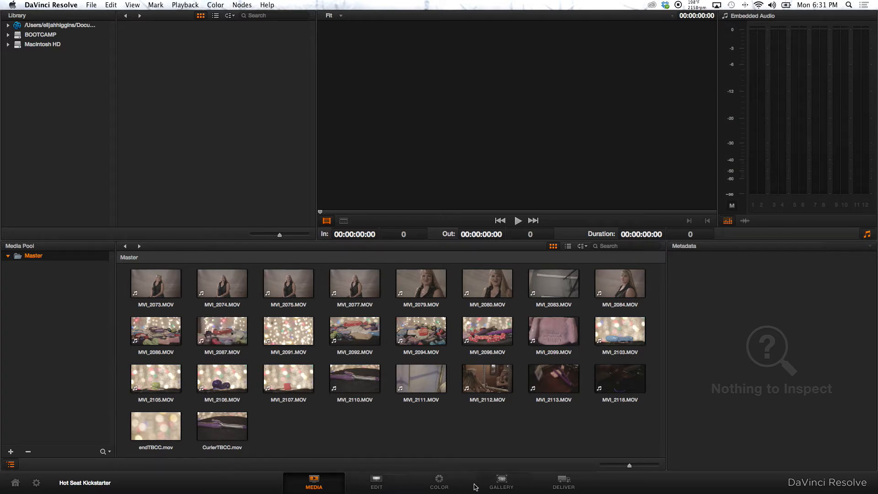
# Load the Sequence 05 timeline in the Edit workspace and check it in the Color workspace before returning.
pyautogui.click(453, 486)
pyautogui.click(332, 485)
pyautogui.click(401, 490)
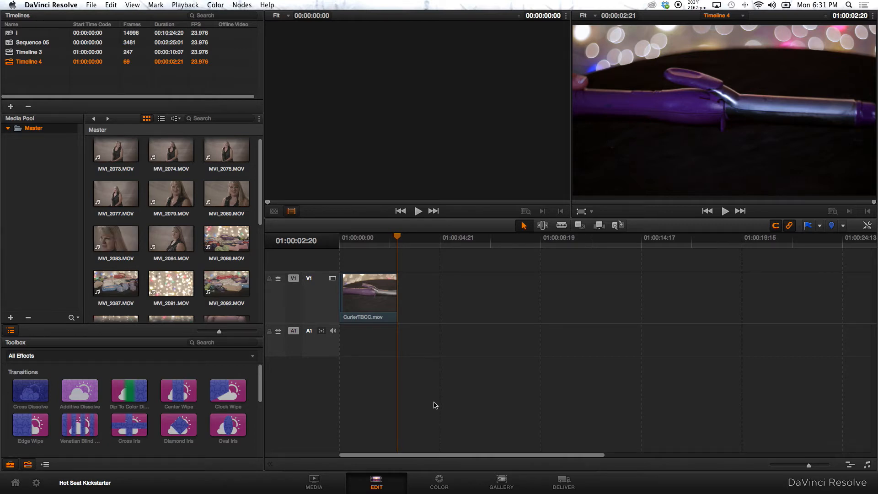
pyautogui.click(26, 43)
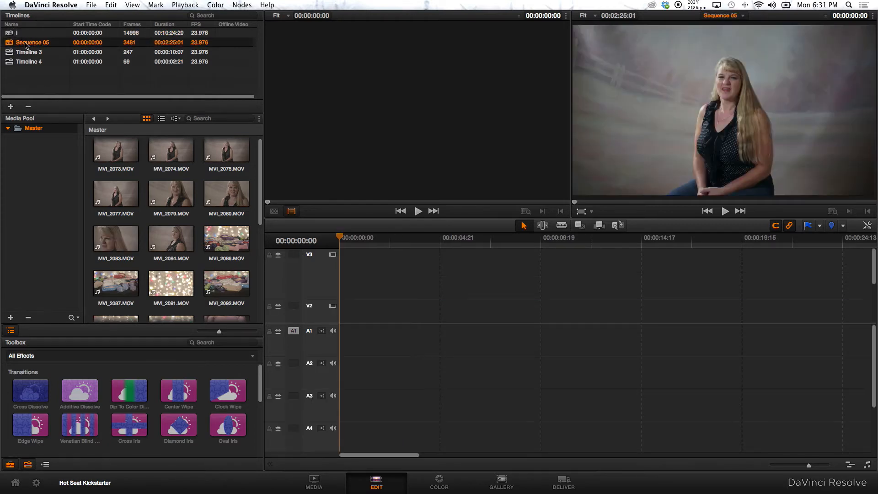
pyautogui.click(439, 488)
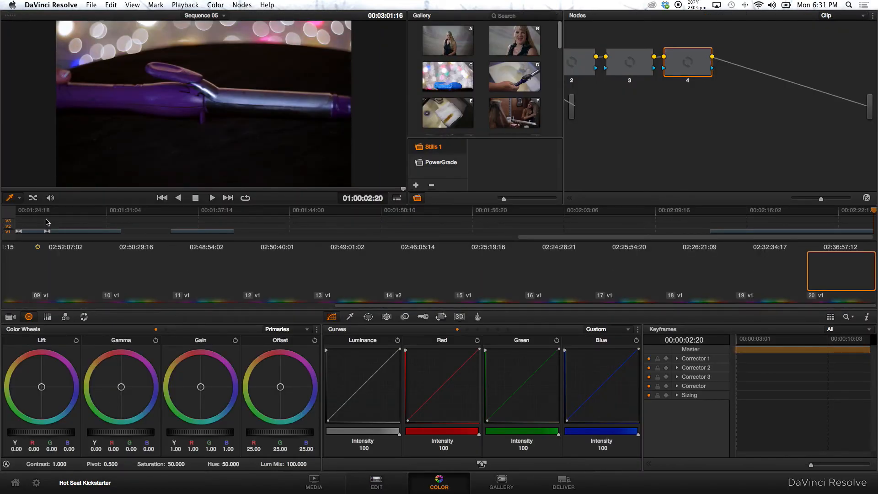
pyautogui.click(391, 482)
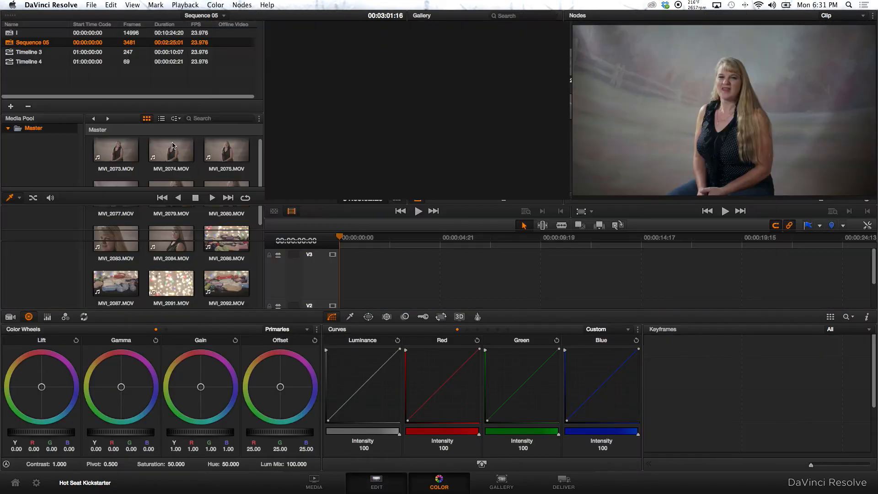
# Load the timeline named I, show it in the Color workspace, and position its first clip at about 00:00:04:20.
pyautogui.doubleClick(24, 34)
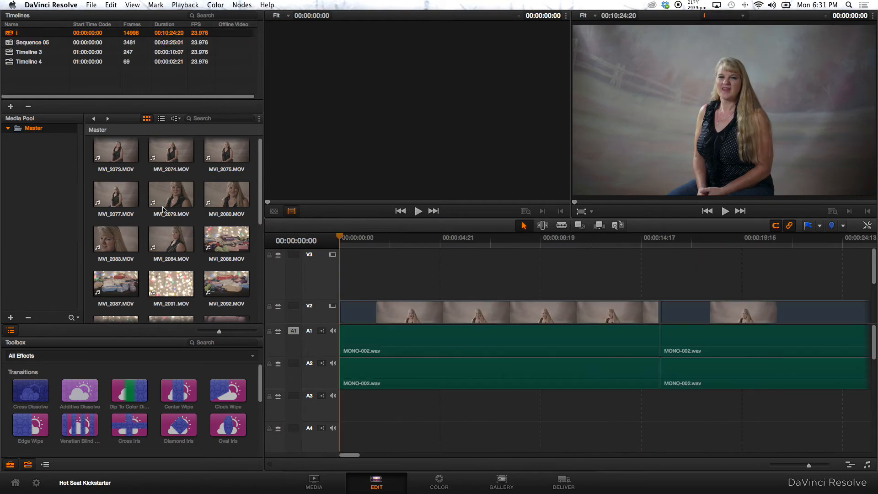
pyautogui.hotkey('shift', '6')
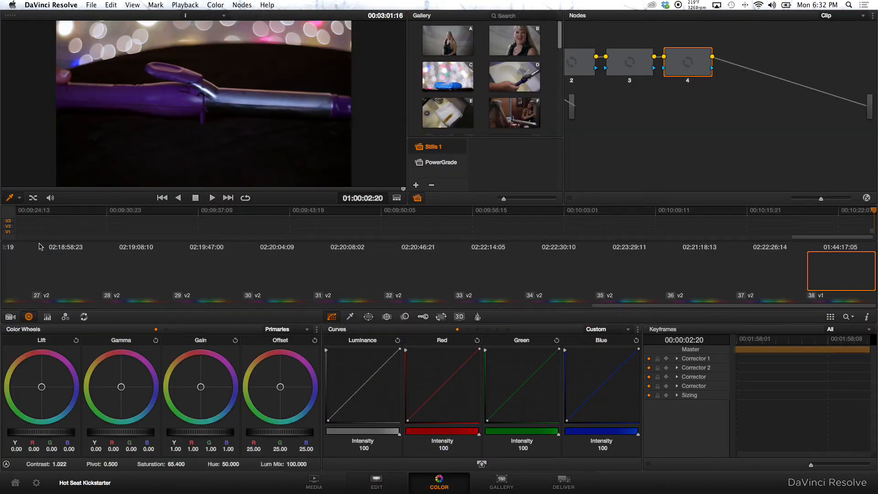
pyautogui.hscroll(-15, 328, 294)
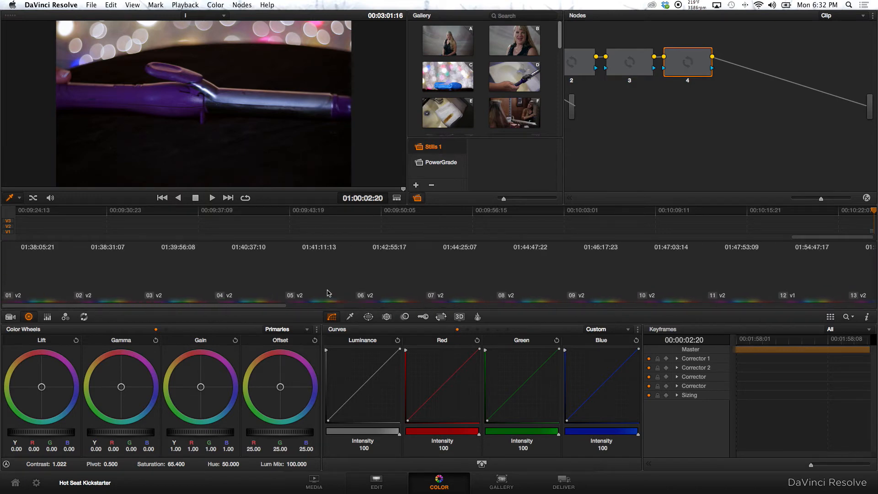
pyautogui.click(36, 211)
pyautogui.click(46, 267)
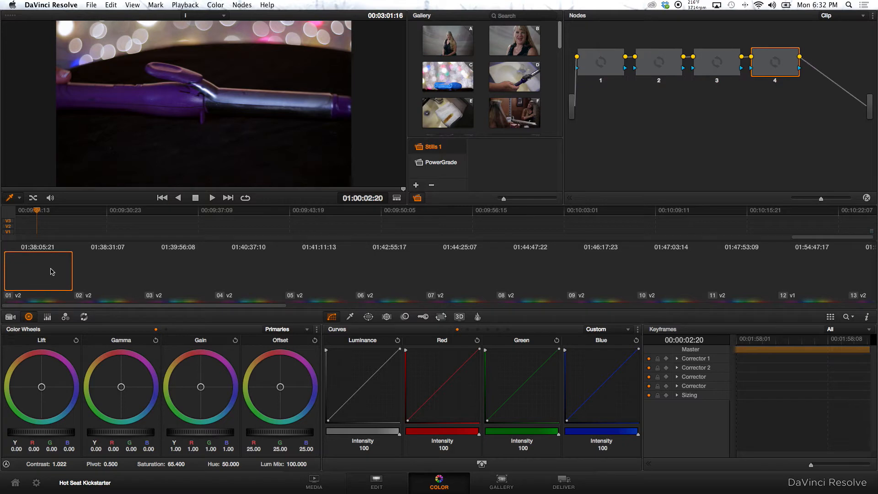
pyautogui.moveTo(215, 306); pyautogui.dragTo(29, 315)
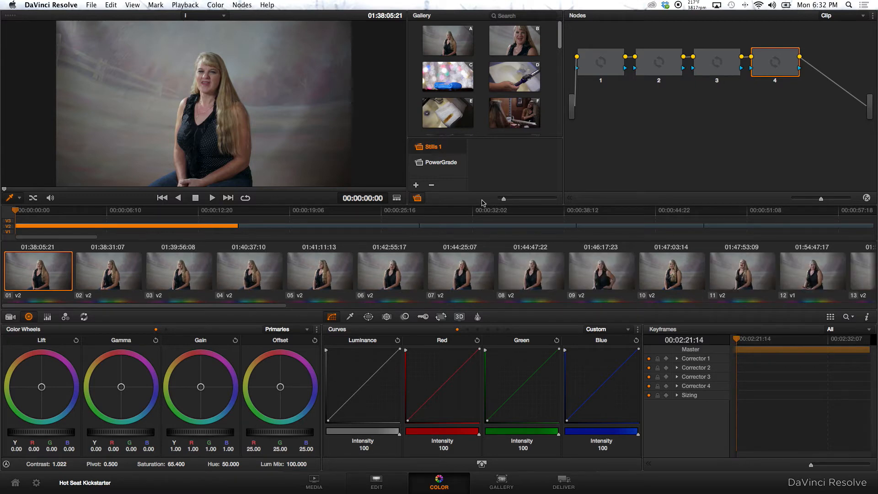
pyautogui.moveTo(32, 211); pyautogui.dragTo(84, 211)
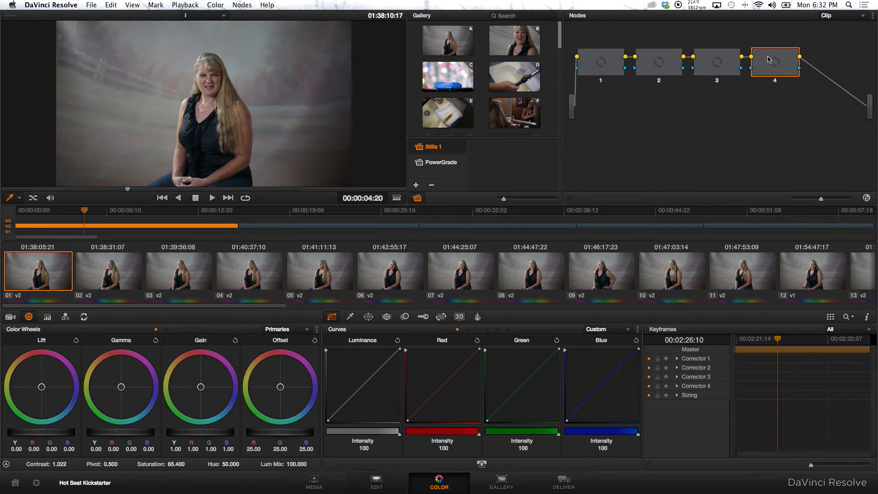
# Disable all nodes on the first interview clip, and select and re-enable only node 1.
pyautogui.hotkey('alt', 'd')
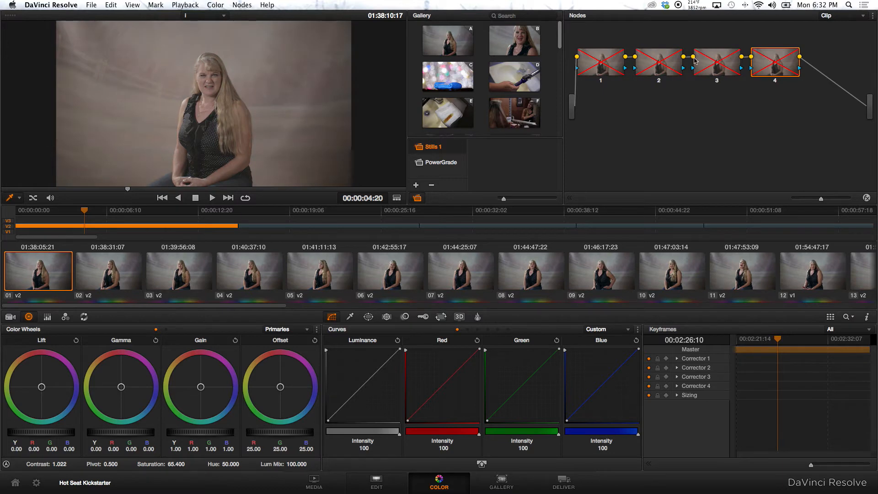
pyautogui.moveTo(598, 64); pyautogui.dragTo(623, 67)
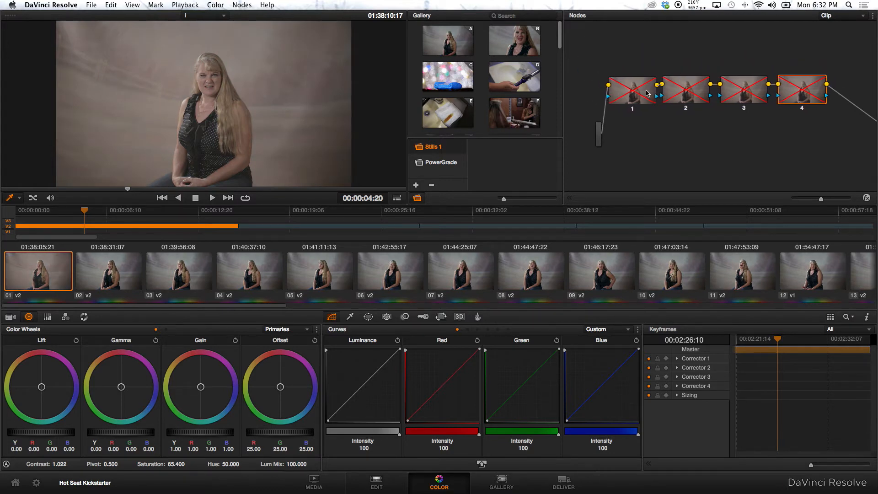
pyautogui.click(644, 101)
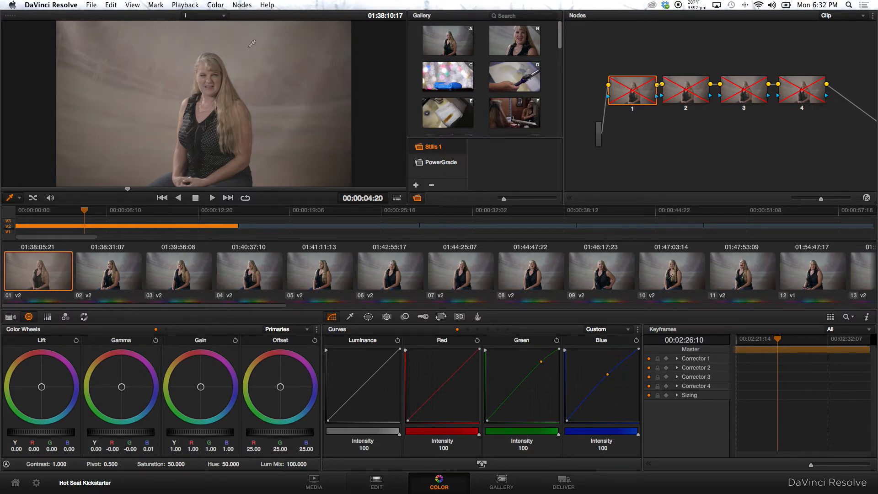
pyautogui.click(633, 109)
# Show the video scopes, examine the waveform and parade for the node 1 correction, and close the scopes.
pyautogui.rightClick(310, 153)
pyautogui.moveTo(365, 295)
pyautogui.click(418, 280)
pyautogui.moveTo(609, 305); pyautogui.dragTo(661, 169)
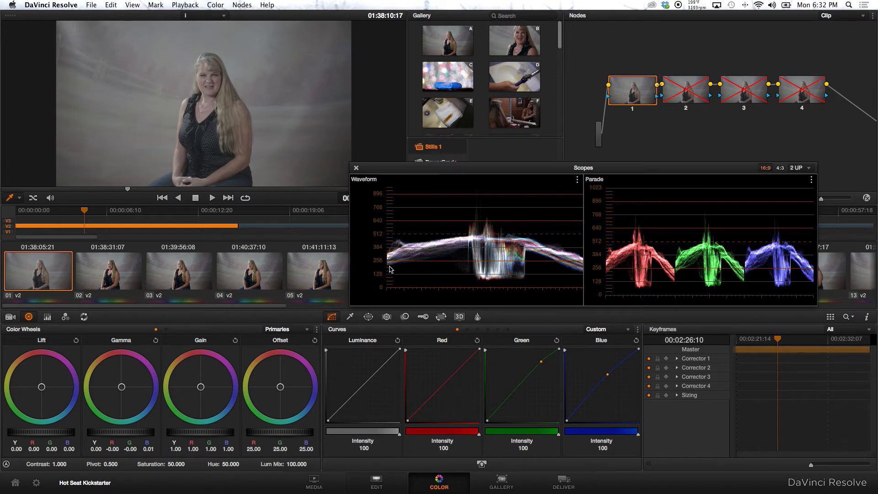
pyautogui.click(356, 169)
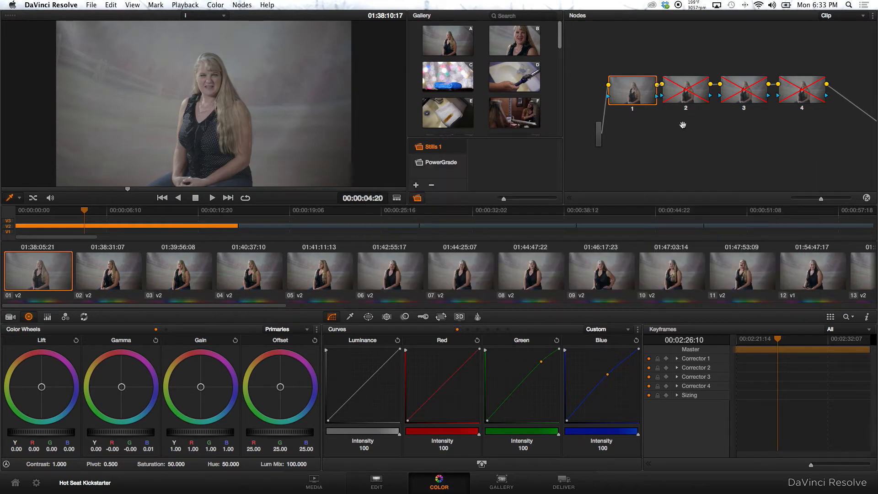
# Re-enable nodes 2, 3 and 4 one by one on the first interview clip.
pyautogui.click(677, 113)
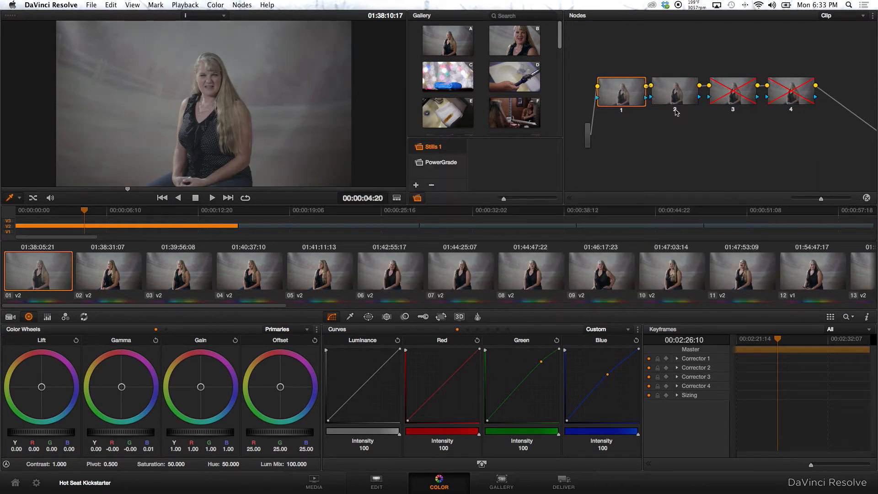
pyautogui.click(733, 112)
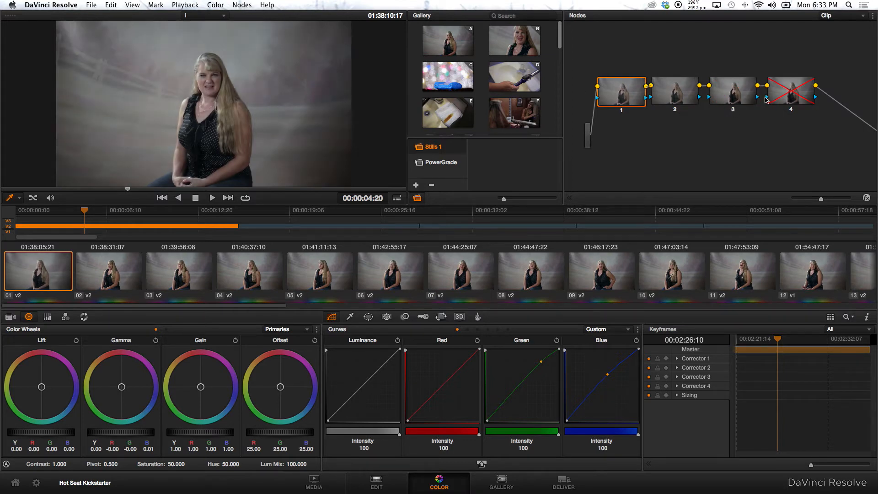
pyautogui.click(791, 111)
# Compare the interview clip with its whole grade off and on, and select still A in the gallery.
pyautogui.hotkey('alt', 'd')
pyautogui.hotkey('alt', 'd')
pyautogui.click(442, 43)
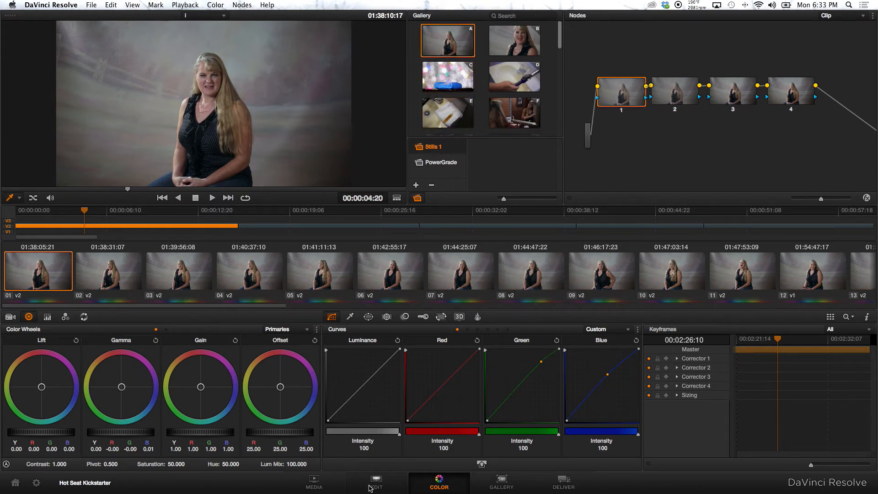
# Load the Sequence 05 timeline, return to the Color workspace, and go to clip 17 at about 00:01:25:23.
pyautogui.click(339, 484)
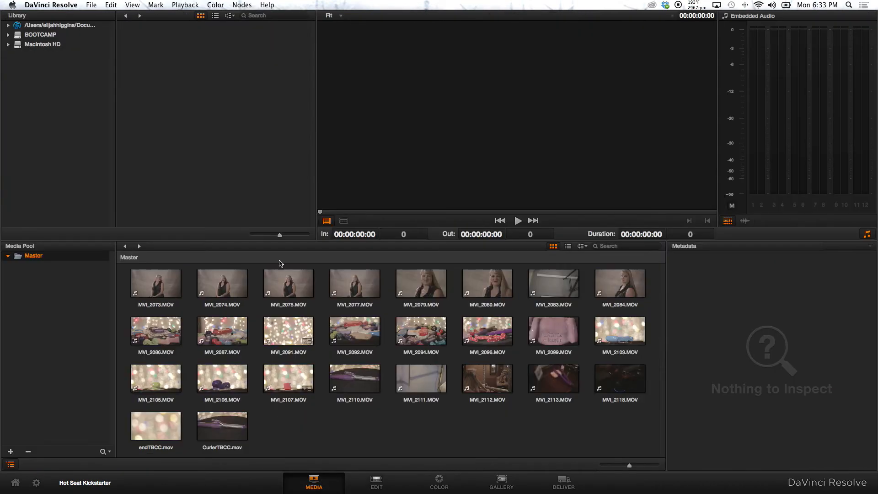
pyautogui.click(376, 490)
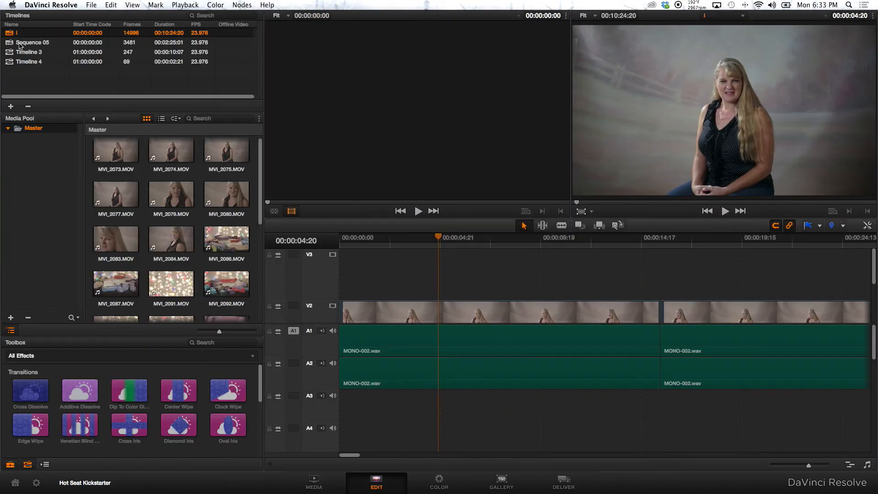
pyautogui.doubleClick(31, 44)
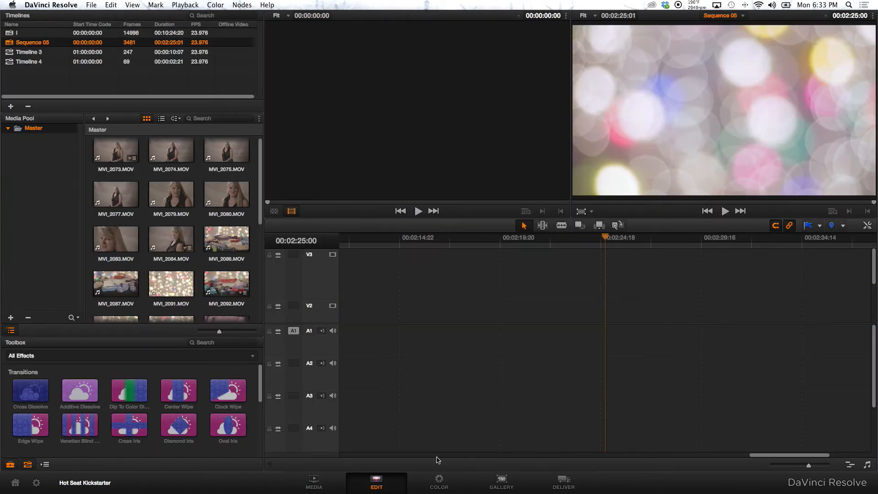
pyautogui.click(439, 484)
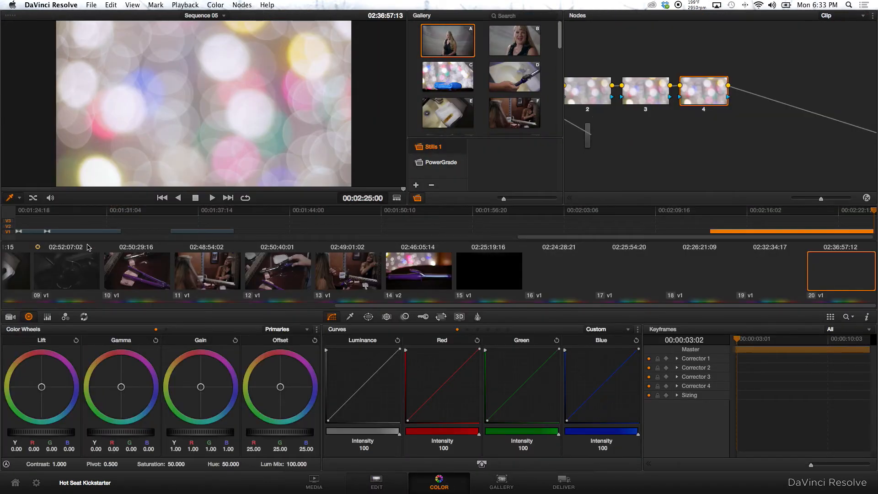
pyautogui.moveTo(510, 305); pyautogui.dragTo(88, 305)
pyautogui.click(32, 211)
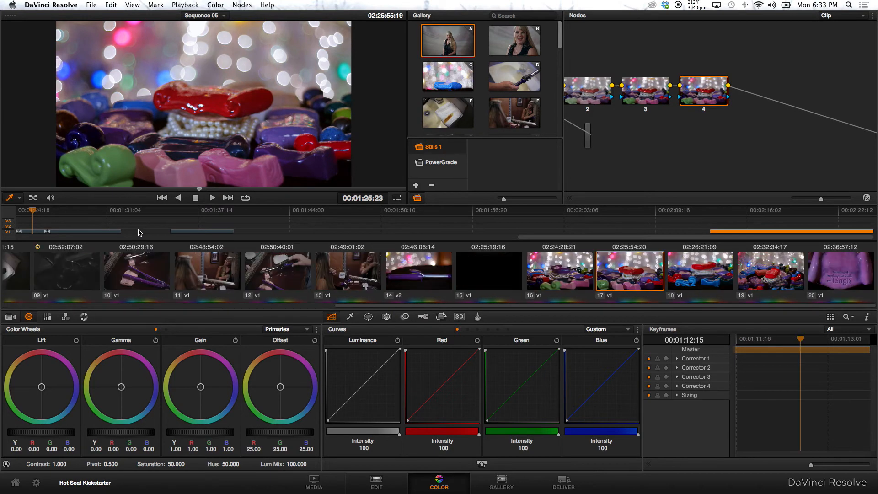
# Disable all four nodes on clip 17 and re-enable only node 1.
pyautogui.moveTo(702, 141); pyautogui.dragTo(802, 153)
pyautogui.hotkey('alt', 'd')
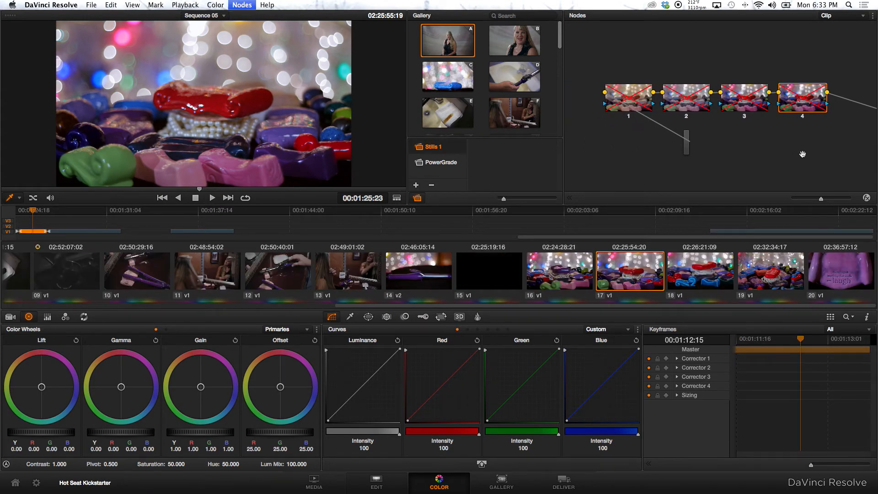
pyautogui.moveTo(745, 145); pyautogui.dragTo(755, 145)
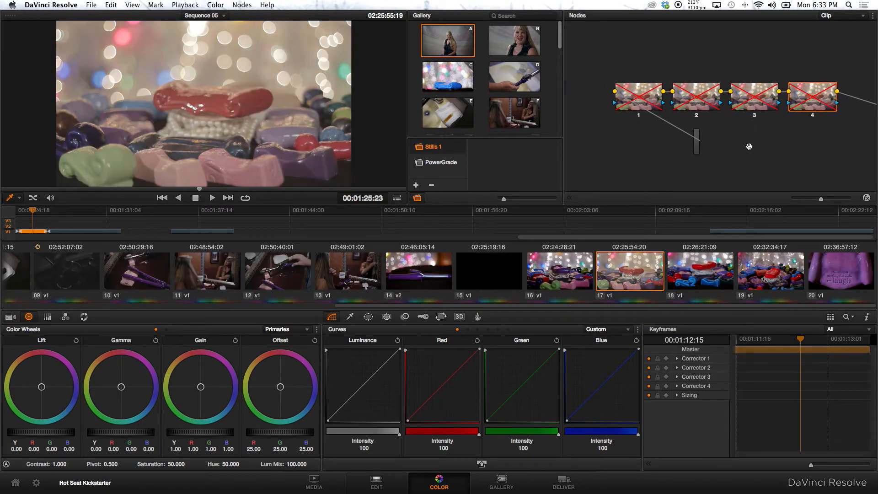
pyautogui.click(639, 116)
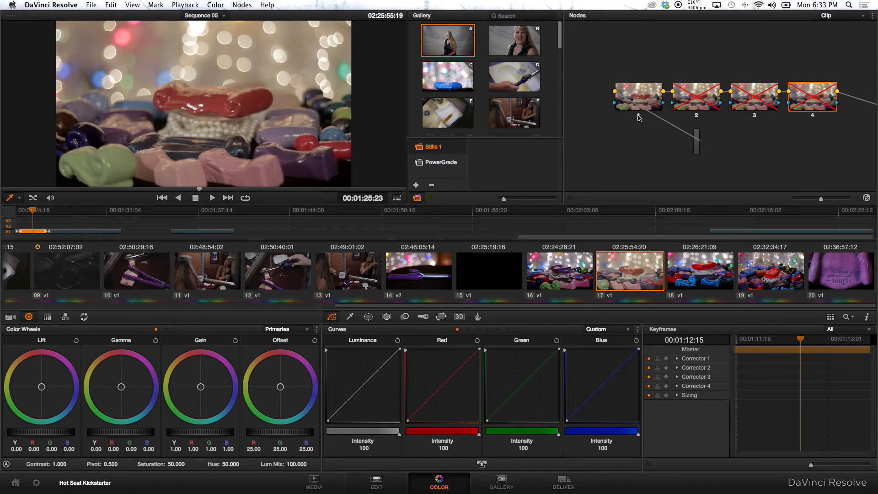
# Show the scopes in the 4 UP layout, examine the levels of clip 17, and close the scopes.
pyautogui.rightClick(338, 122)
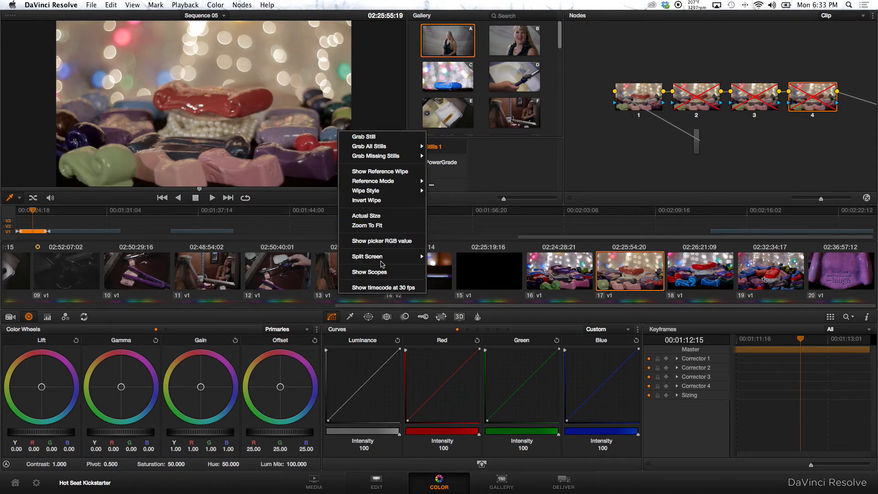
pyautogui.click(378, 272)
pyautogui.click(797, 168)
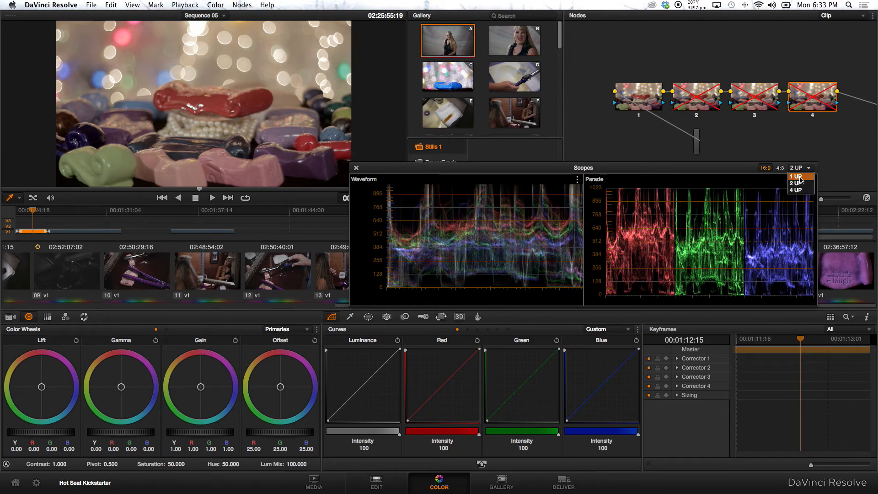
pyautogui.click(797, 190)
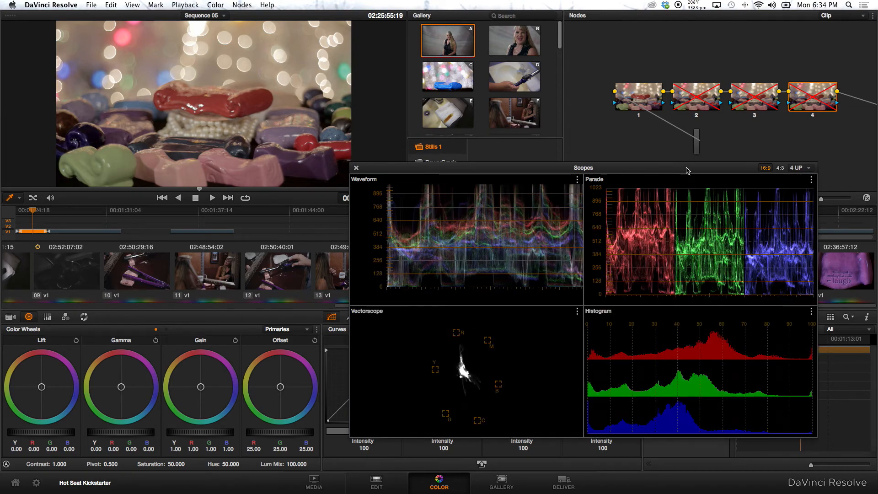
pyautogui.moveTo(686, 171); pyautogui.dragTo(725, 96)
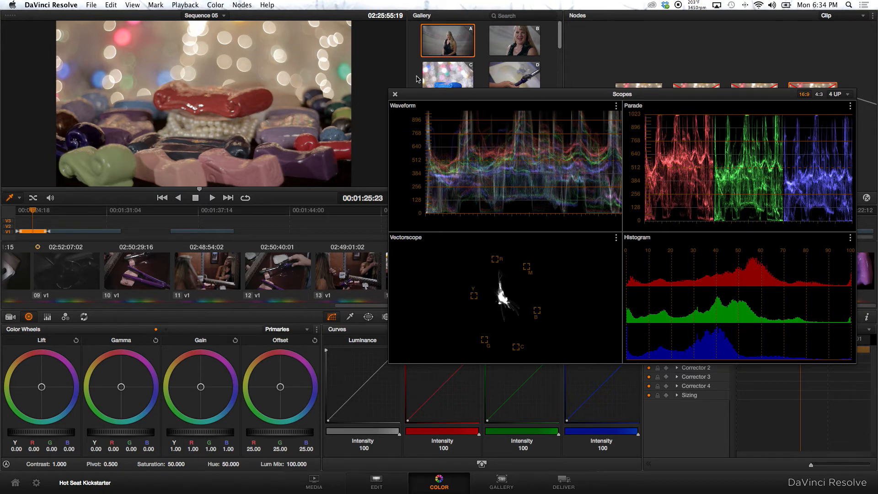
pyautogui.click(396, 95)
# Re-enable nodes 2, 3 and 4 in order on clip 17 to review each correction.
pyautogui.click(697, 116)
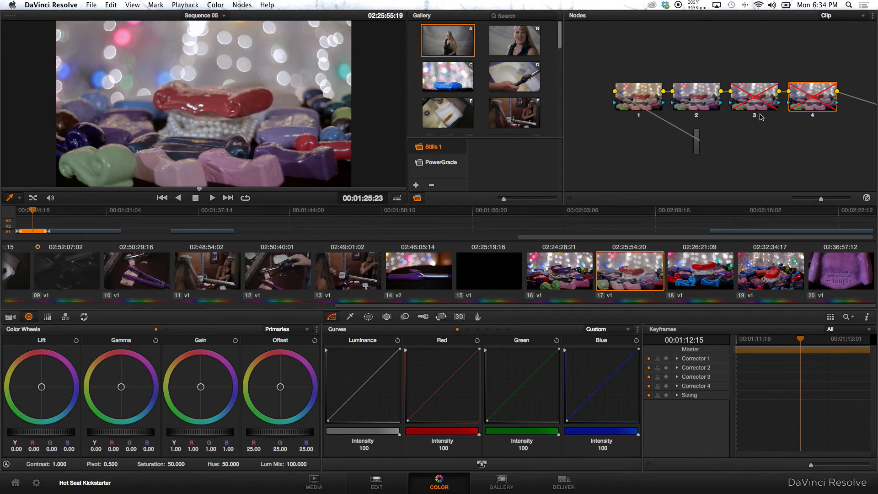
pyautogui.click(756, 118)
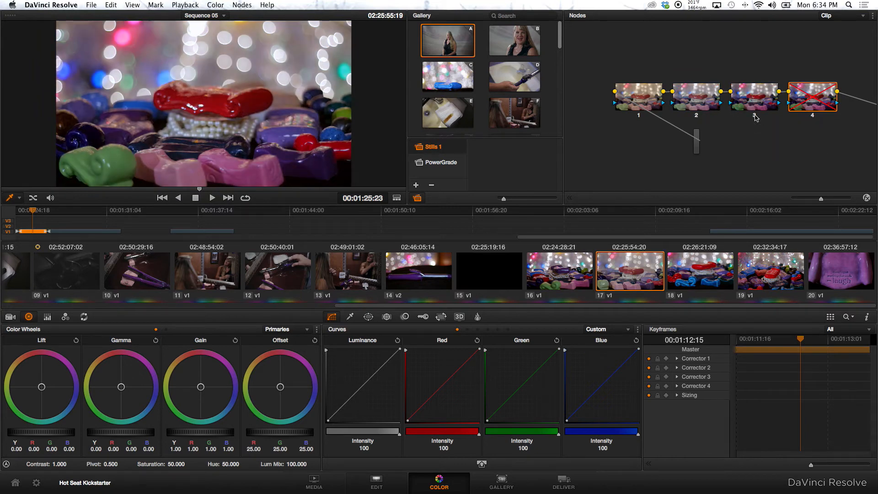
pyautogui.click(810, 118)
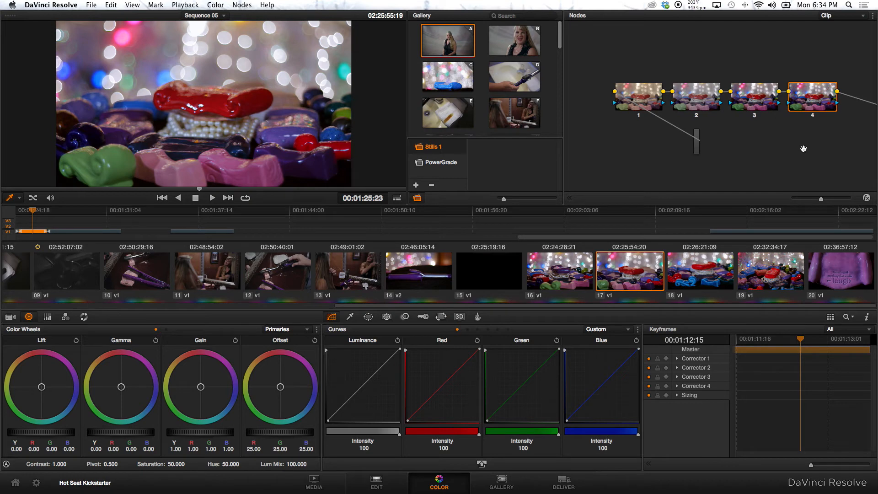
# Toggle all of clip 17's nodes off and back on to compare the ungraded and graded image.
pyautogui.moveTo(804, 144); pyautogui.dragTo(764, 145)
pyautogui.hotkey('alt', 'd')
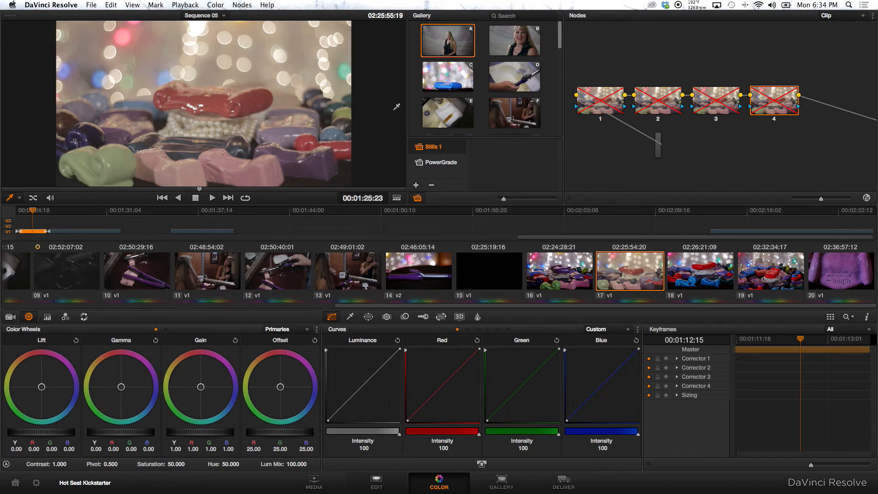
pyautogui.hotkey('alt', 'd')
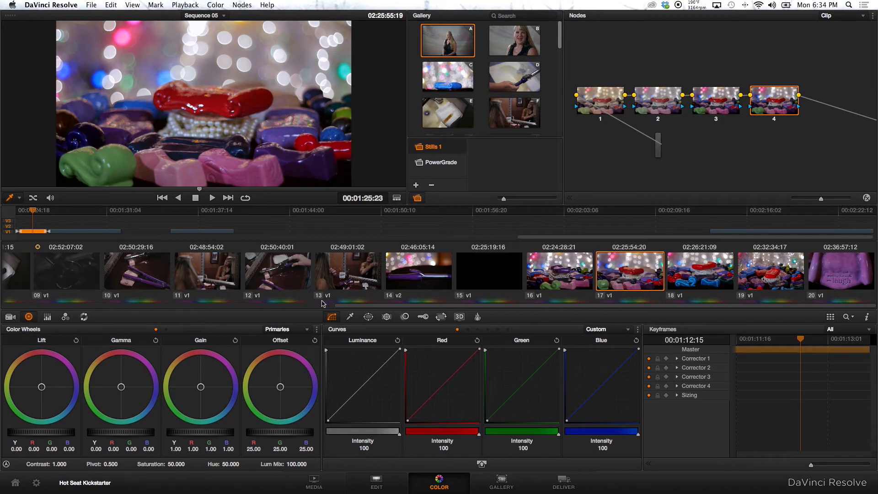
# Go to clip 08 at about 00:00:38:23 and disable all five of its nodes to view the ungraded image.
pyautogui.moveTo(378, 306); pyautogui.dragTo(154, 326)
pyautogui.click(349, 271)
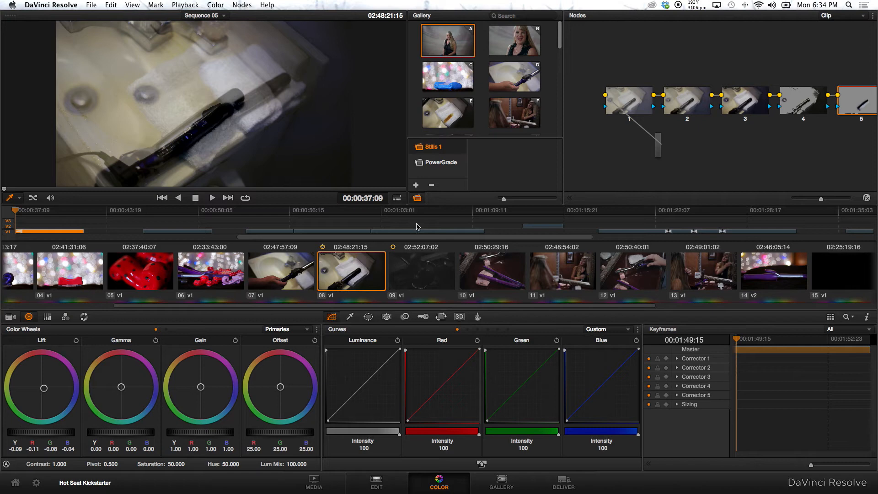
pyautogui.click(61, 211)
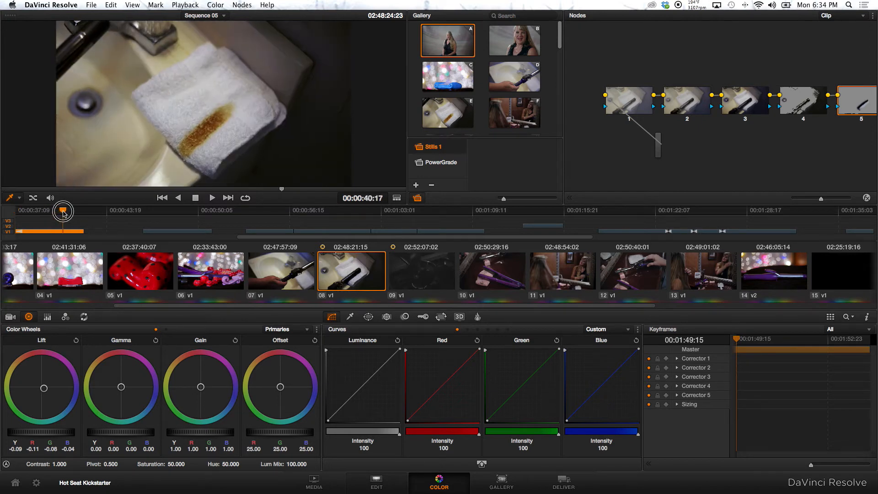
pyautogui.moveTo(61, 211); pyautogui.dragTo(38, 233)
pyautogui.moveTo(744, 154); pyautogui.dragTo(725, 155)
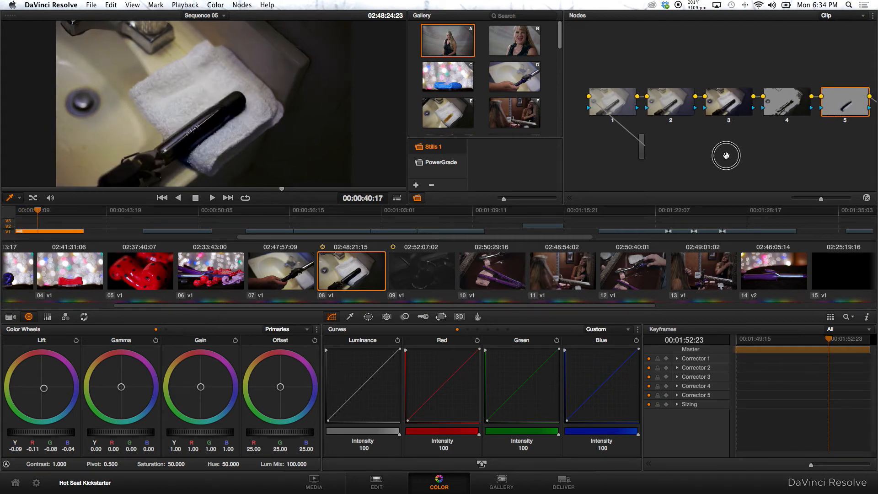
pyautogui.hotkey('alt', 'd')
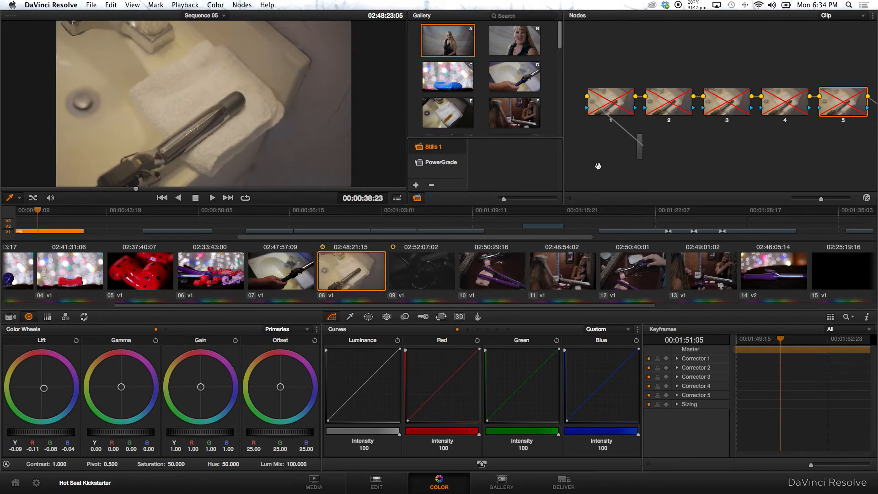
# Move clip 08 to about 00:00:39:22 and re-enable nodes 1 and 2 to review their corrections.
pyautogui.moveTo(39, 210); pyautogui.dragTo(52, 211)
pyautogui.click(682, 147)
pyautogui.moveTo(682, 146); pyautogui.dragTo(676, 148)
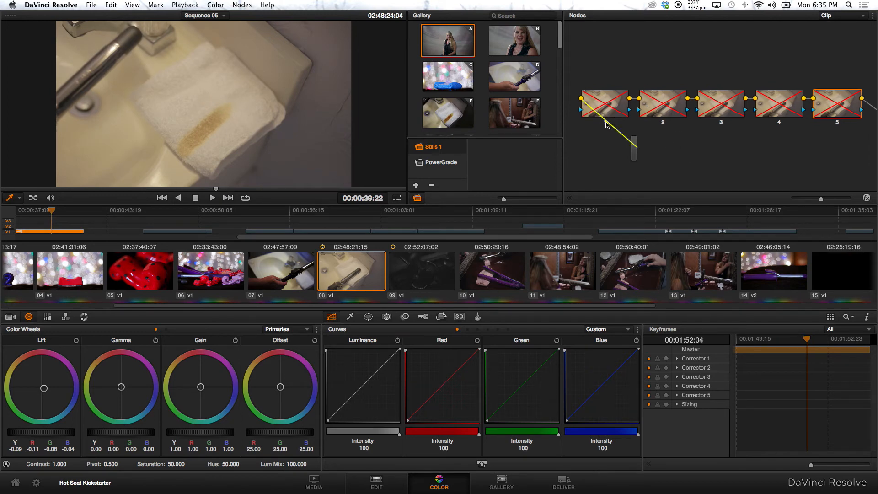
pyautogui.click(606, 125)
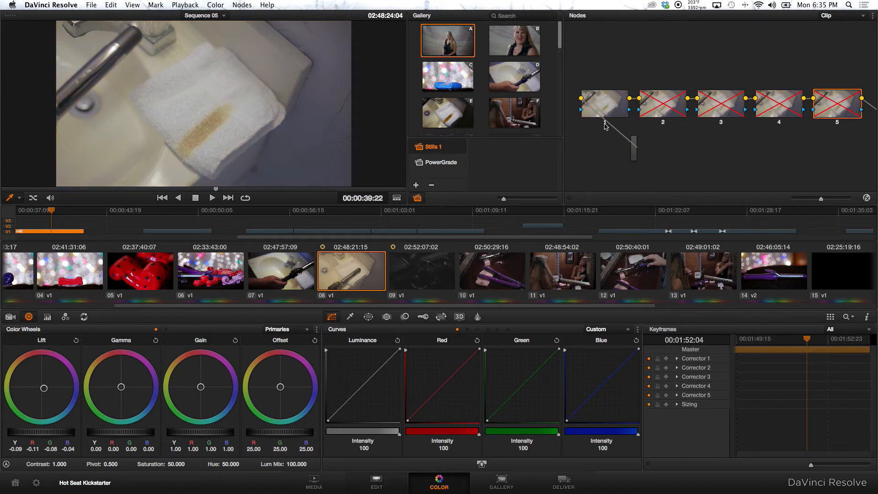
pyautogui.click(666, 122)
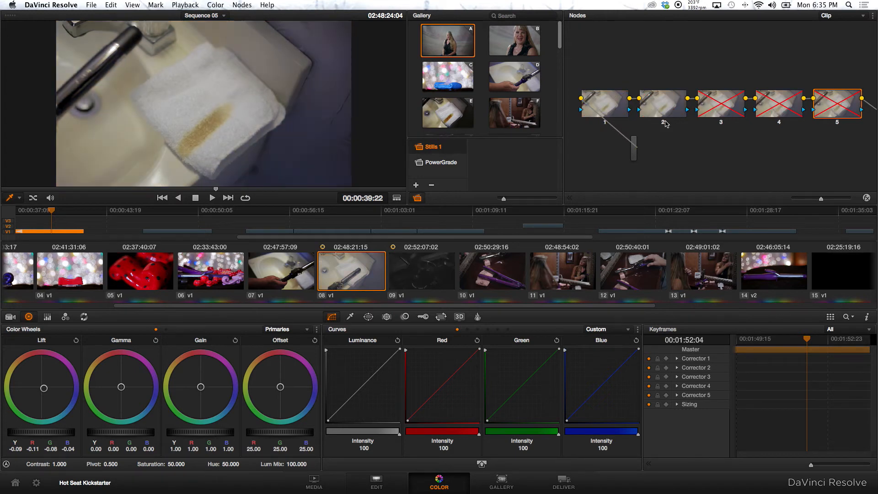
# Re-enable nodes 3 and 4 on clip 08 and leave node 5 disabled to judge the grade without it.
pyautogui.click(722, 123)
pyautogui.click(722, 123)
pyautogui.click(780, 123)
pyautogui.click(837, 125)
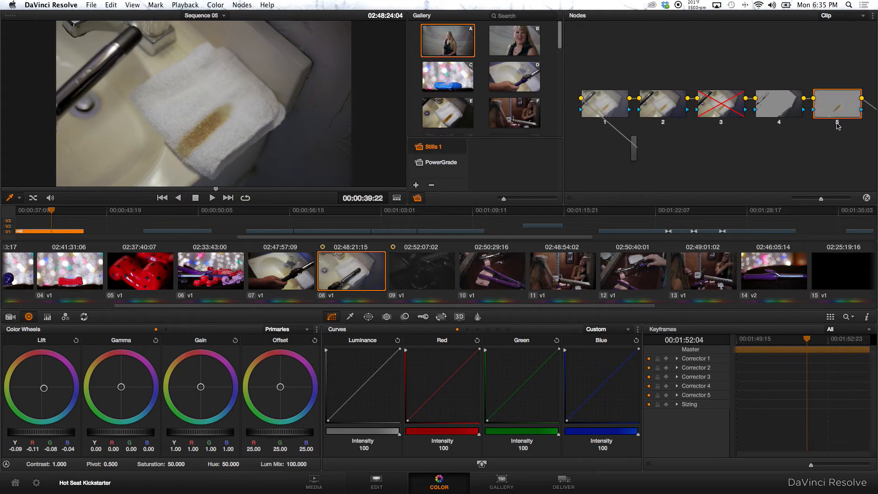
pyautogui.click(838, 126)
pyautogui.click(722, 125)
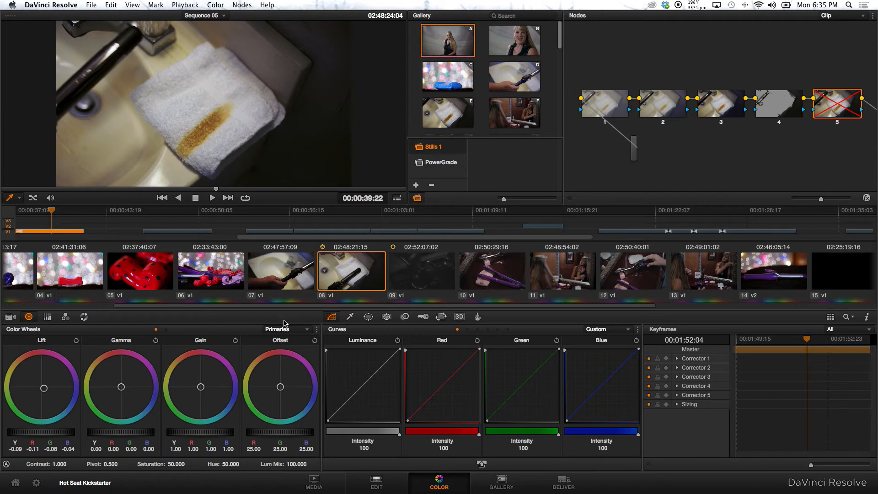
# Show node 5's curve window around the towel stain and scrub to about 00:00:40:14 to check its tracking.
pyautogui.click(369, 317)
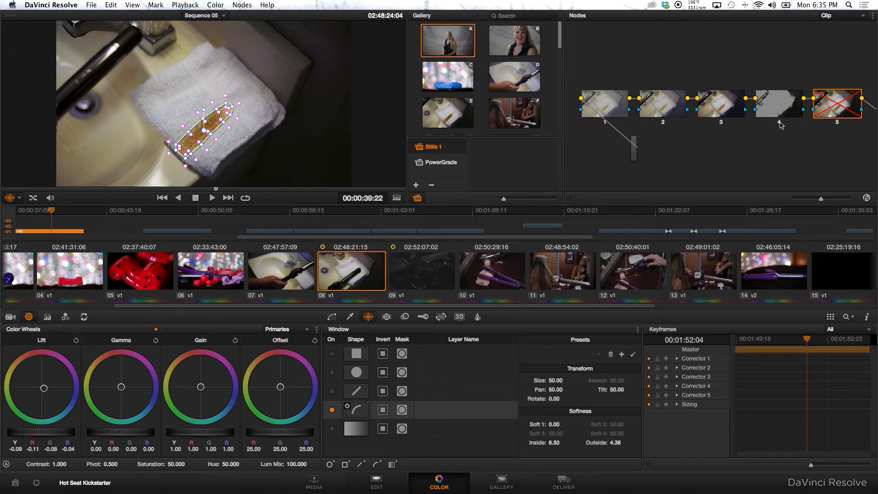
pyautogui.moveTo(811, 137); pyautogui.dragTo(695, 145)
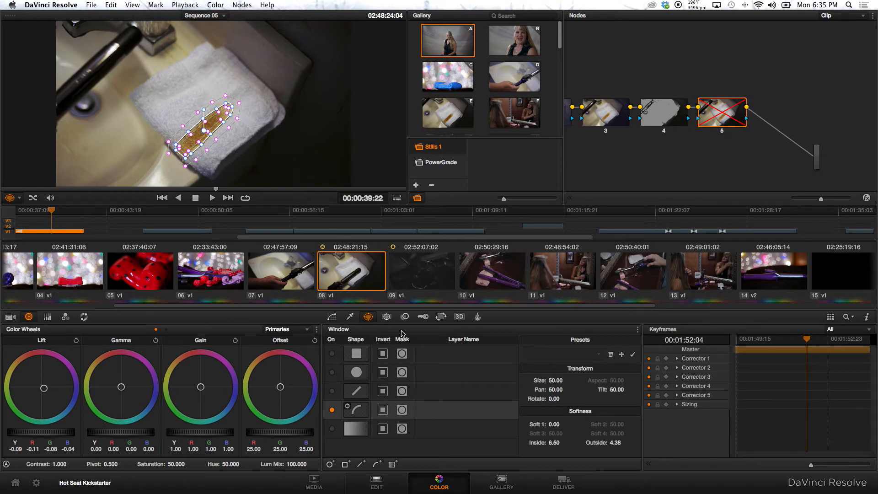
pyautogui.click(49, 211)
pyautogui.moveTo(49, 211)
pyautogui.mouseDown()
pyautogui.moveTo(31, 213)
pyautogui.moveTo(88, 213)
pyautogui.moveTo(64, 217)
pyautogui.mouseUp()
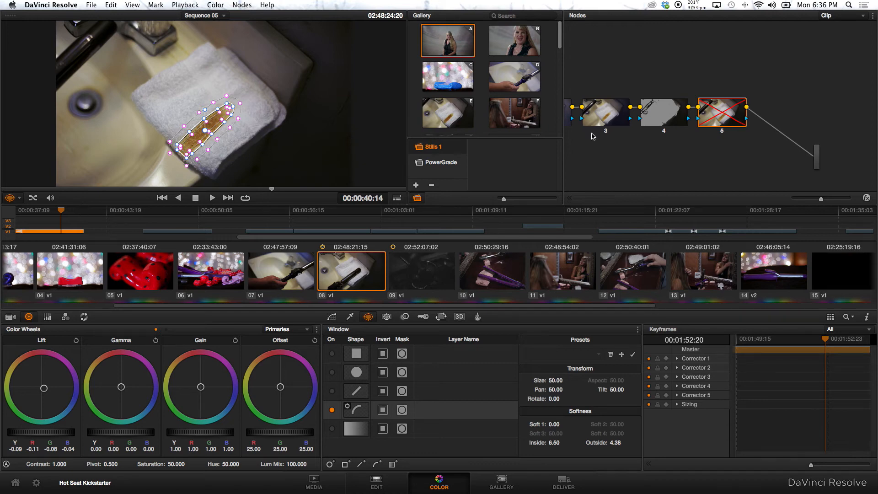
# Return to the curves display and toggle node 5 off and on to compare the stain correction, leaving it enabled.
pyautogui.click(332, 317)
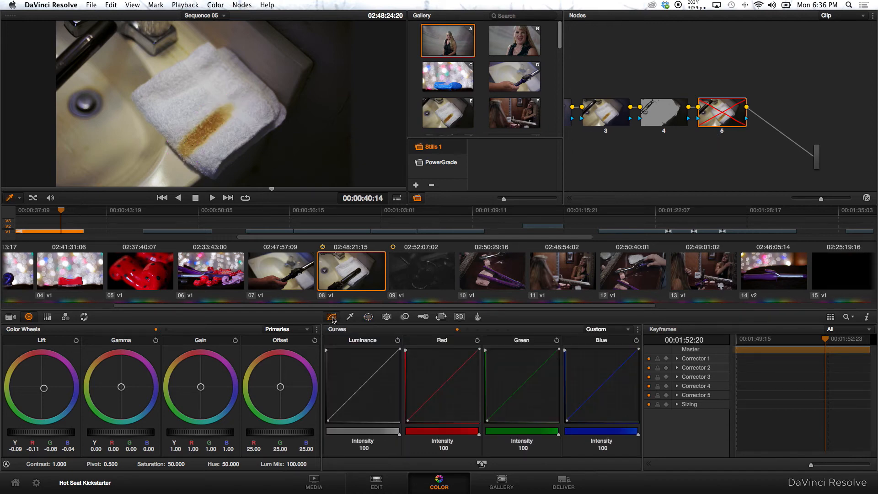
pyautogui.click(722, 133)
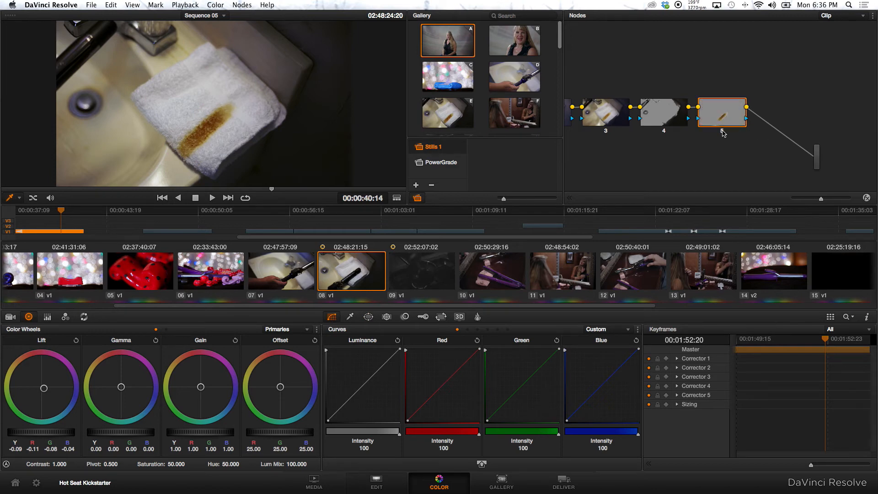
pyautogui.click(723, 133)
pyautogui.click(723, 132)
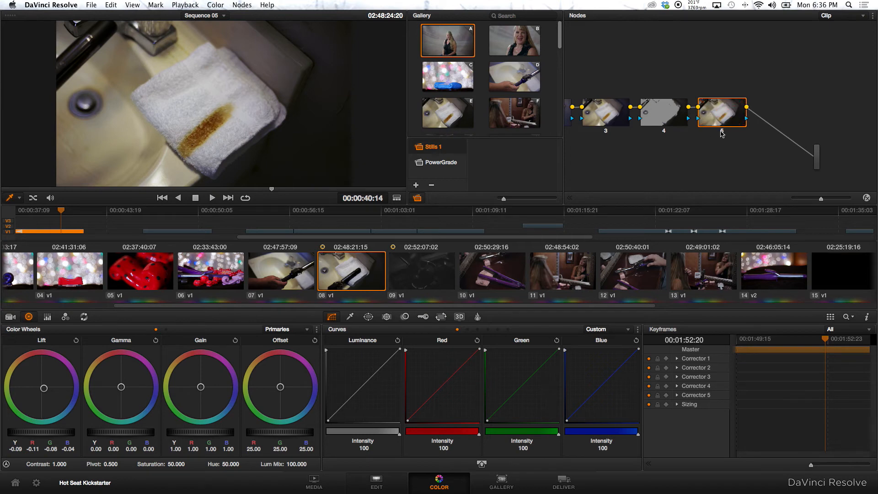
pyautogui.moveTo(63, 210)
pyautogui.mouseDown()
pyautogui.moveTo(34, 226)
pyautogui.moveTo(61, 227)
pyautogui.mouseUp()
# Quit DaVinci Resolve to return to the ForTutorial project in Premiere Pro.
pyautogui.click(44, 4)
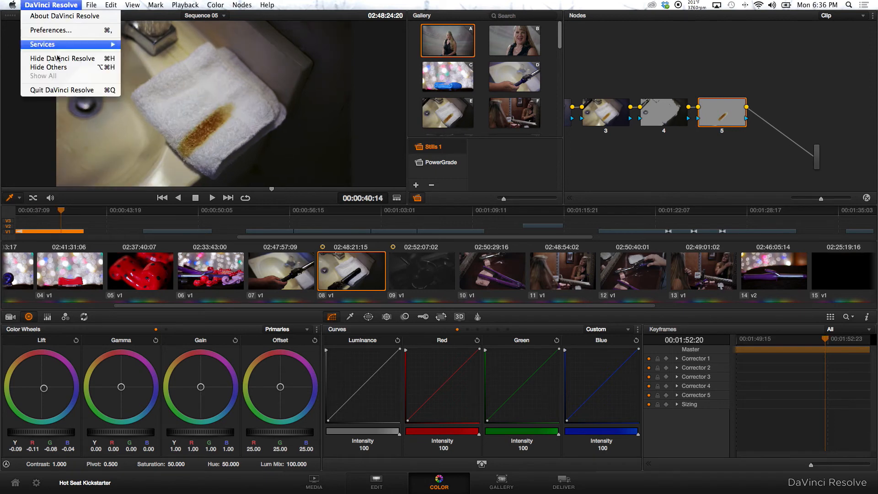
pyautogui.click(67, 90)
pyautogui.click(478, 280)
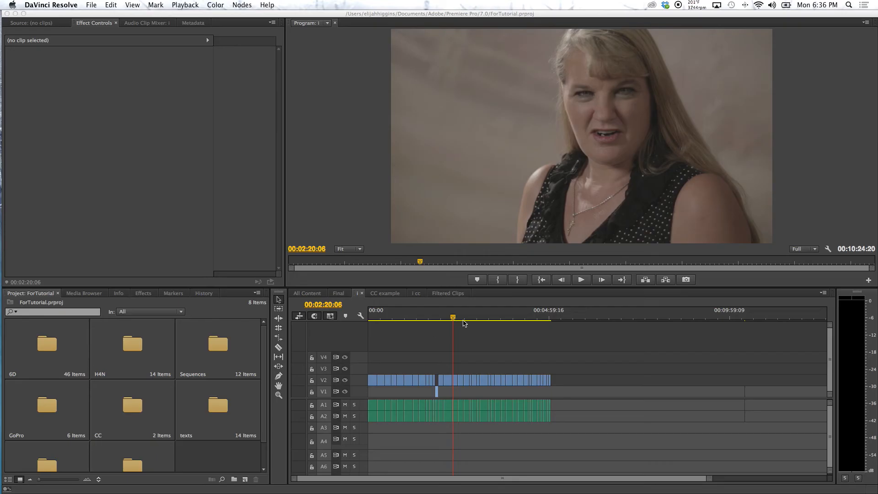
# Open the CC example sequence and review graded shots at about 00:00:43:01, 00:00:49:14 and 00:01:45:18.
pyautogui.click(385, 293)
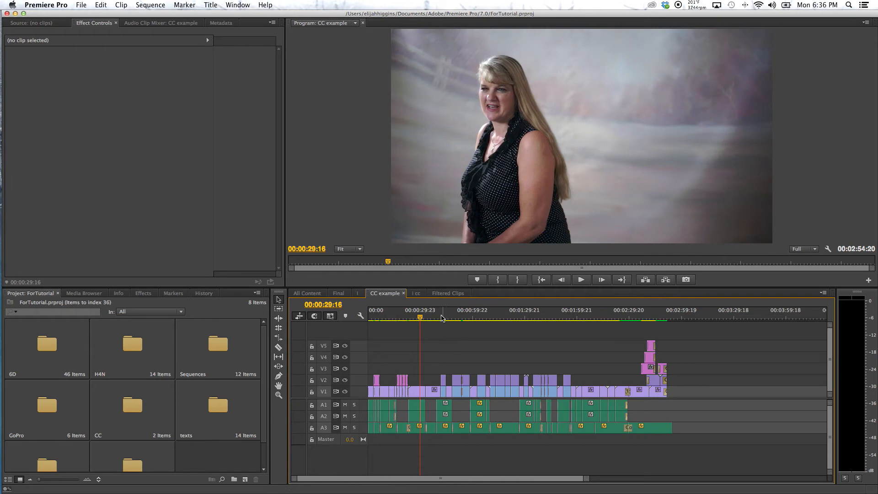
pyautogui.click(443, 317)
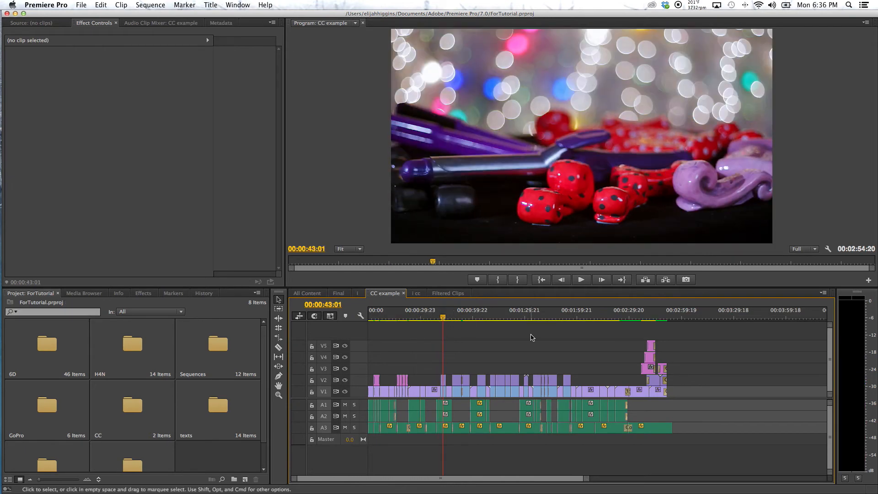
pyautogui.moveTo(444, 317); pyautogui.dragTo(454, 317)
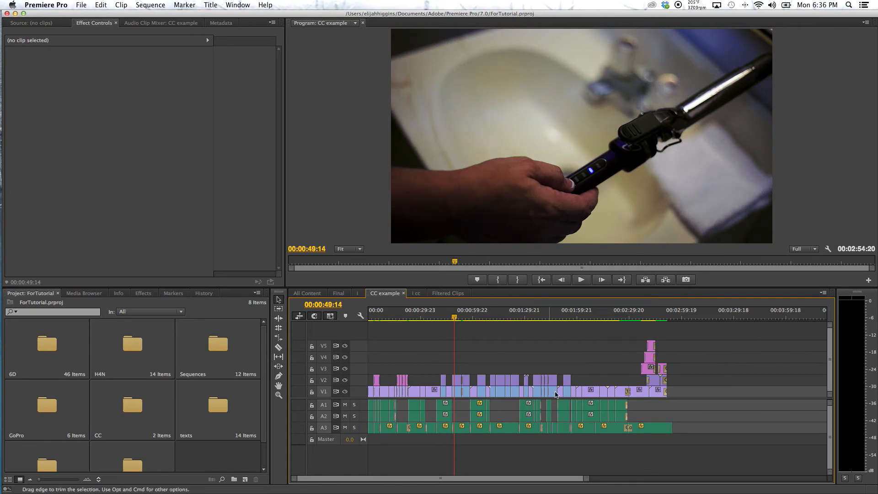
pyautogui.click(534, 316)
pyautogui.moveTo(534, 314); pyautogui.dragTo(539, 314)
pyautogui.click(552, 318)
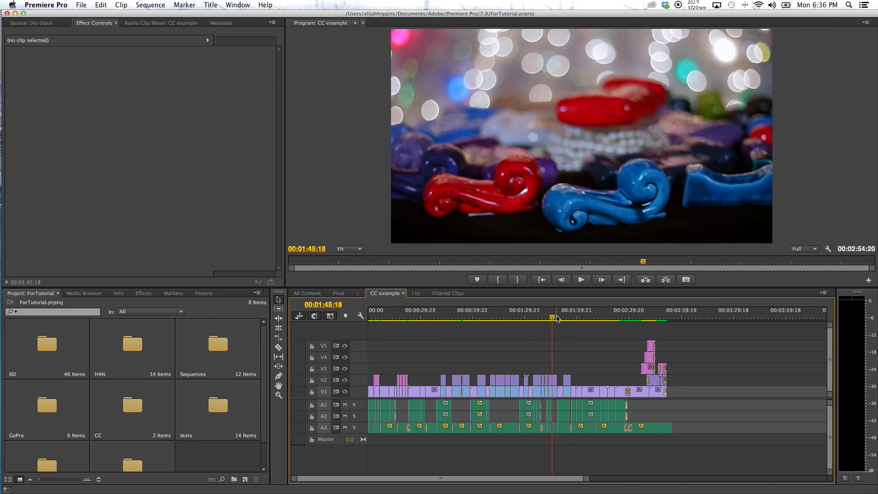
# Toggle the V2 track output off and on to compare ungraded and graded footage, and scrub from 00:00:43:01 to 00:02:32:18.
pyautogui.click(346, 380)
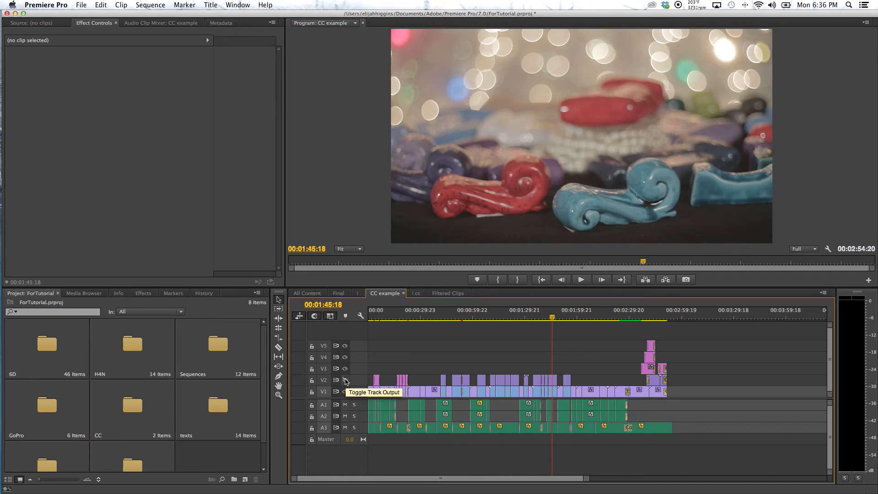
pyautogui.click(345, 381)
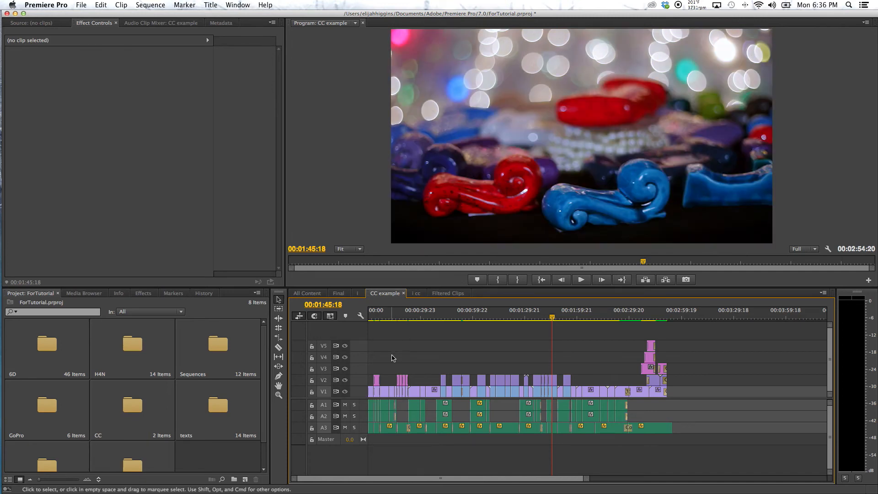
pyautogui.click(444, 317)
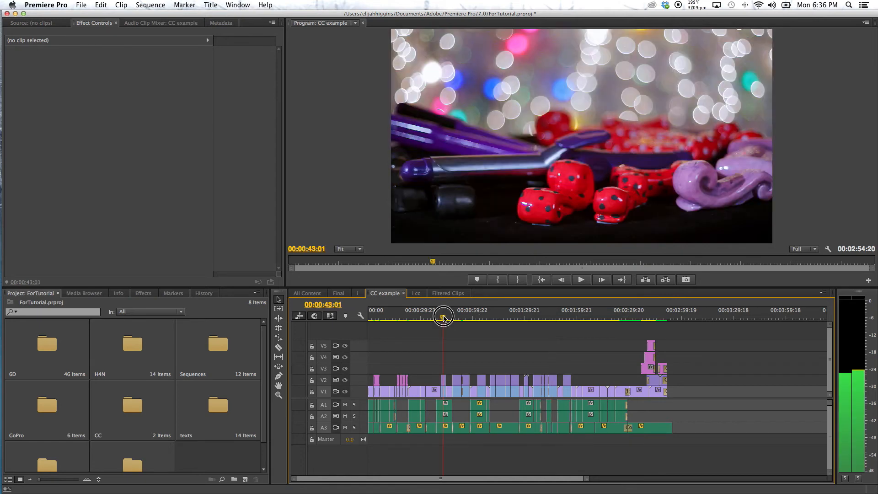
pyautogui.moveTo(444, 317); pyautogui.dragTo(635, 315)
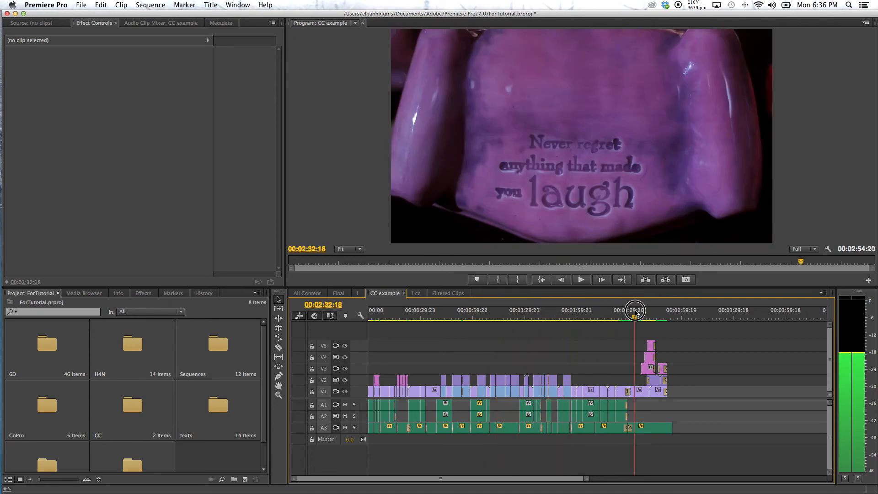
# Open the ungraded interview sequence, select all its clips to show the original edit, and clear the selection.
pyautogui.click(356, 294)
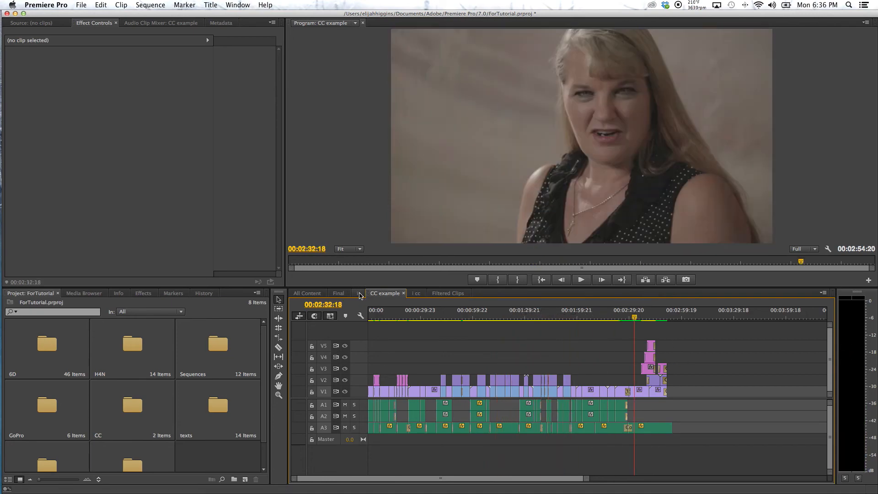
pyautogui.moveTo(414, 360); pyautogui.dragTo(640, 470)
pyautogui.click(619, 418)
pyautogui.moveTo(589, 367); pyautogui.dragTo(357, 471)
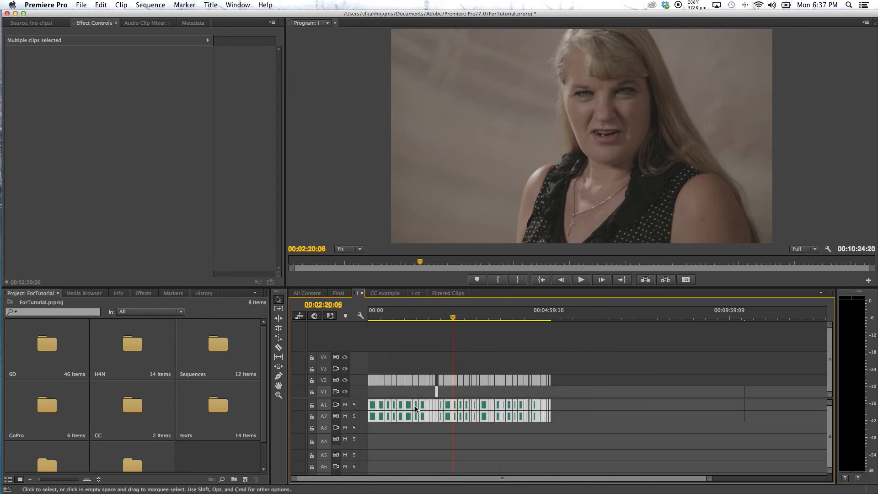
pyautogui.click(413, 371)
# Review the CC example sequence, open the I cc sequence to examine its clip layout, and leave nothing selected.
pyautogui.click(386, 294)
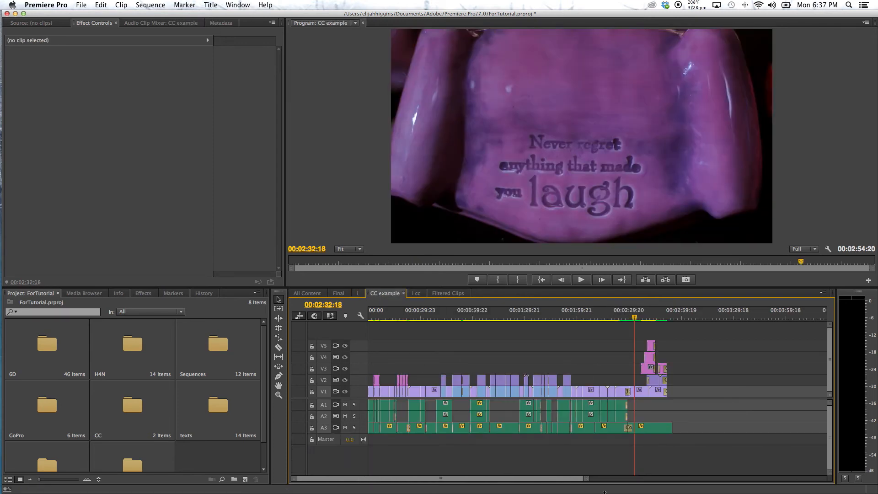
pyautogui.moveTo(587, 479); pyautogui.dragTo(602, 478)
pyautogui.click(416, 293)
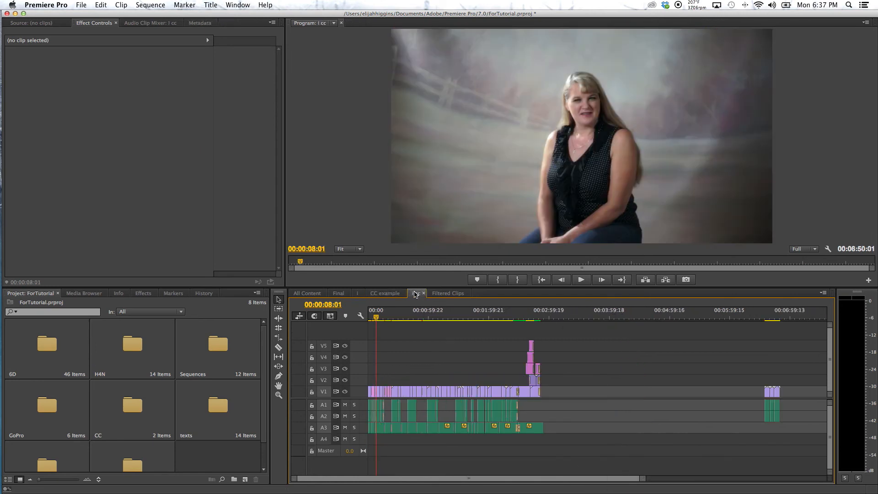
pyautogui.moveTo(629, 340); pyautogui.dragTo(354, 455)
pyautogui.click(428, 451)
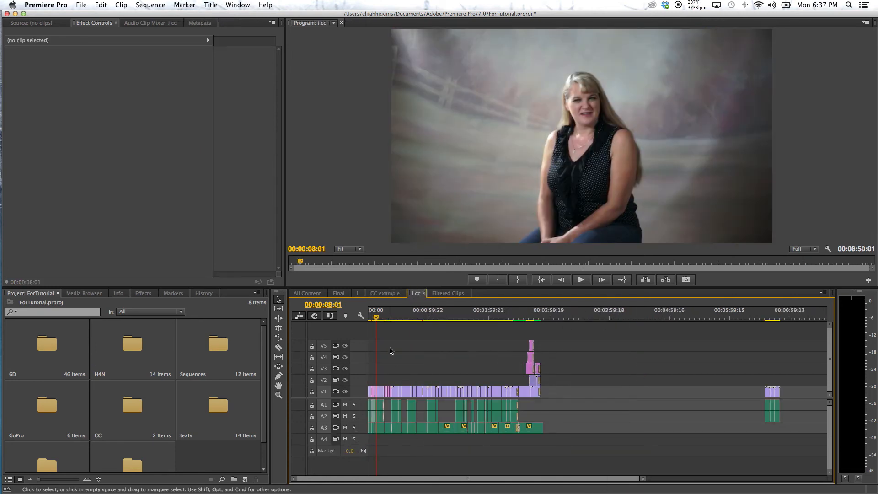
# Play the opening title of the I cc sequence from its start, lower the system volume, and stop playback.
pyautogui.moveTo(377, 317); pyautogui.dragTo(363, 319)
pyautogui.press('space')
pyautogui.press('XF86AudioLowerVolume')
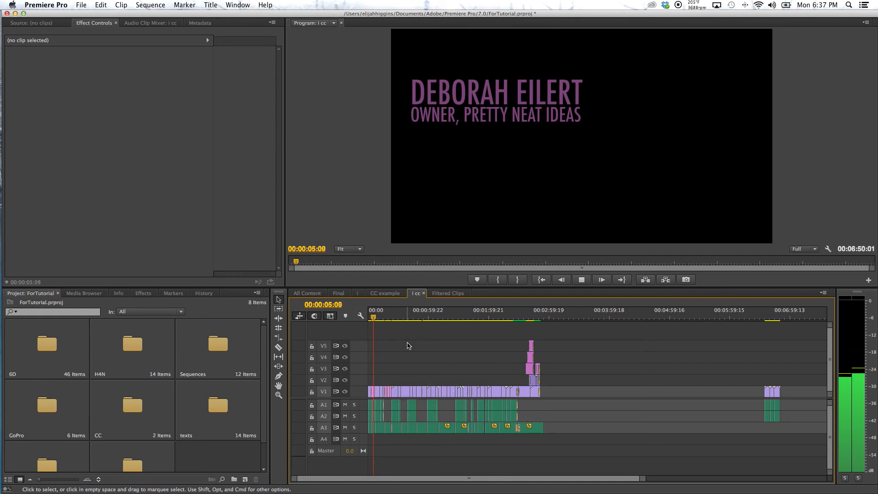
pyautogui.press('space')
# View the Filtered Clips sequence, open the Final sequence, and play its opening interview section up to about 00:00:17:14.
pyautogui.click(461, 295)
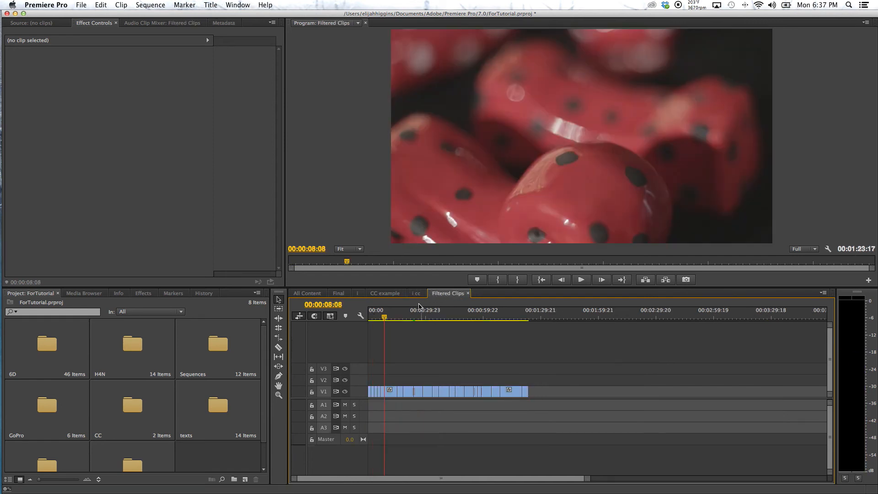
pyautogui.click(337, 294)
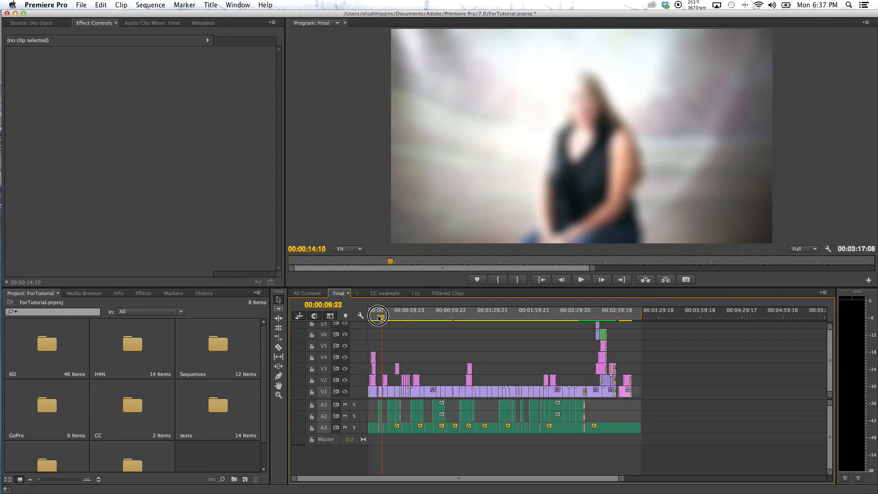
pyautogui.moveTo(379, 317)
pyautogui.mouseDown()
pyautogui.moveTo(365, 319)
pyautogui.moveTo(381, 319)
pyautogui.mouseUp()
pyautogui.press('space')
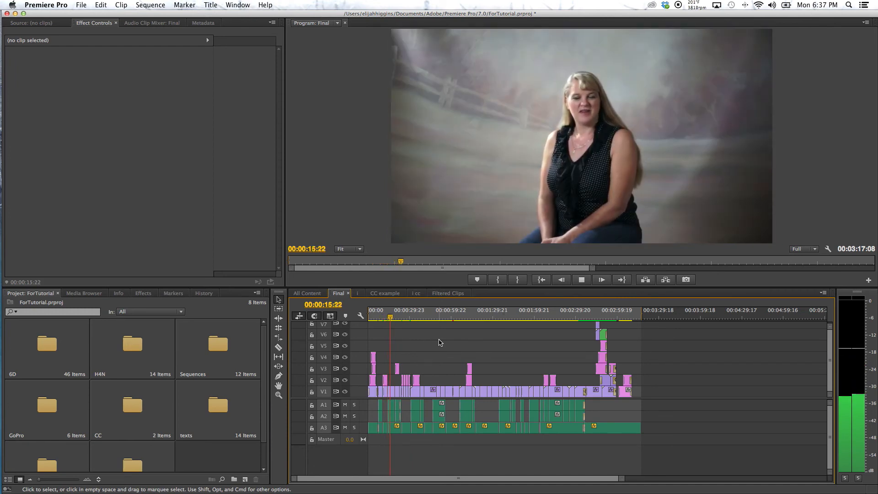
pyautogui.press('space')
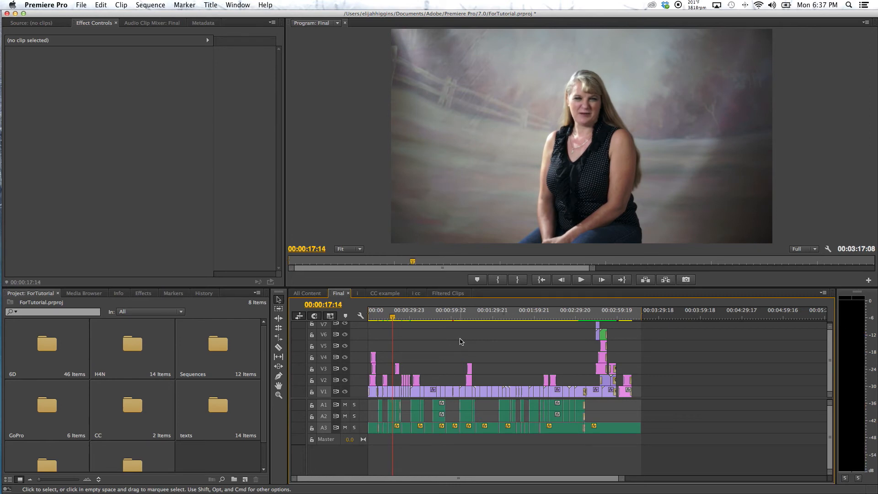
# Select the opening run of music clips on audio track A3 in the Final sequence and clear the selection.
pyautogui.moveTo(620, 478)
pyautogui.mouseDown()
pyautogui.moveTo(500, 479)
pyautogui.moveTo(612, 480)
pyautogui.mouseUp()
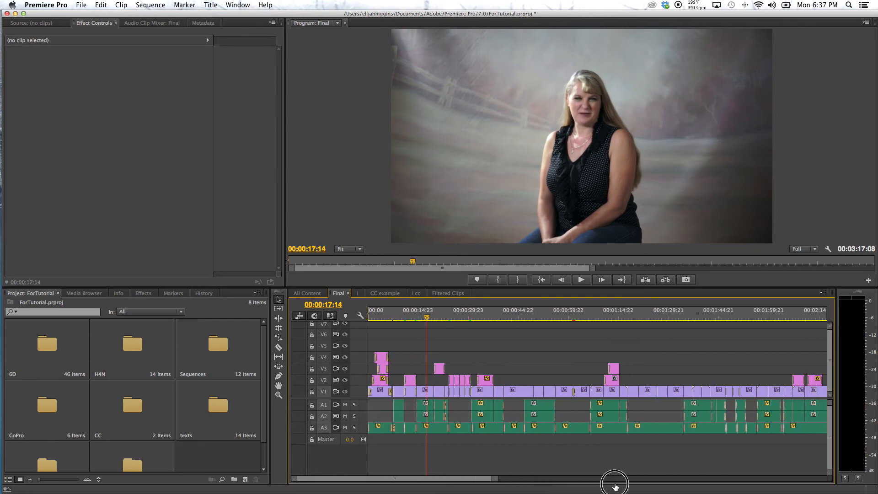
pyautogui.moveTo(666, 449); pyautogui.dragTo(364, 426)
pyautogui.click(499, 479)
pyautogui.moveTo(487, 479); pyautogui.dragTo(388, 483)
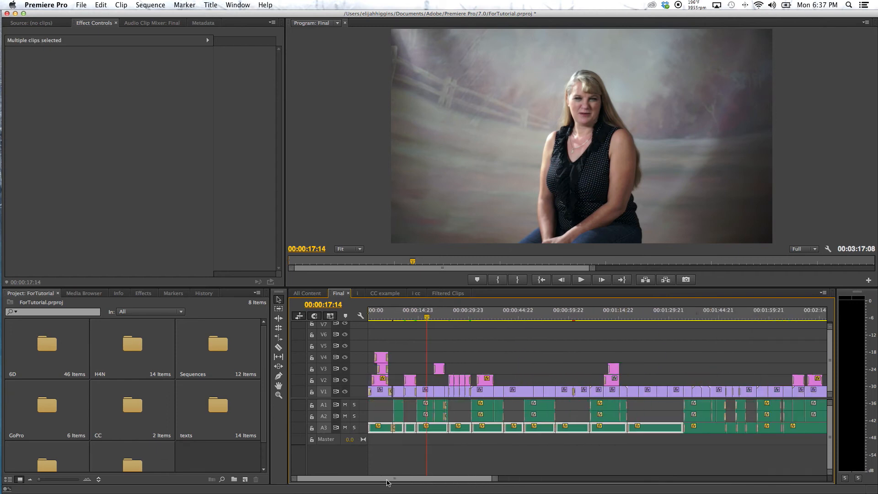
pyautogui.click(418, 451)
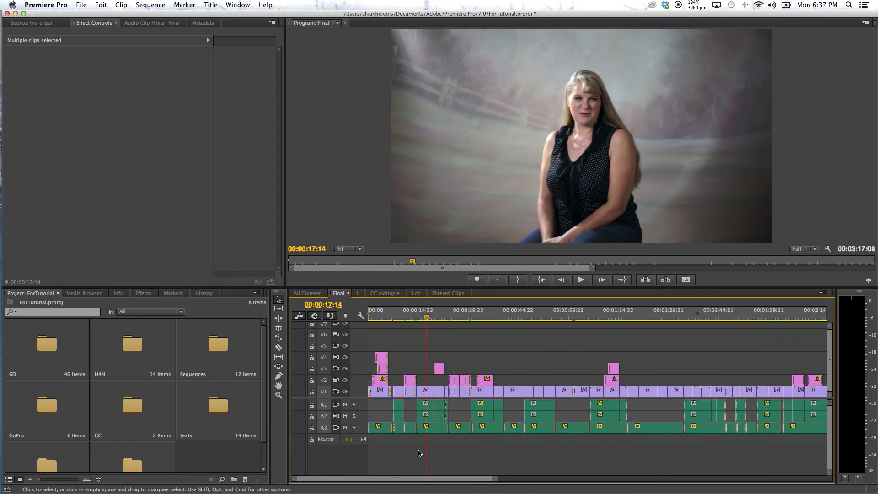
# Check the audio effect options of a music clip on A3 and select the short music clip near 00:00:09 to inspect its volume level.
pyautogui.rightClick(426, 429)
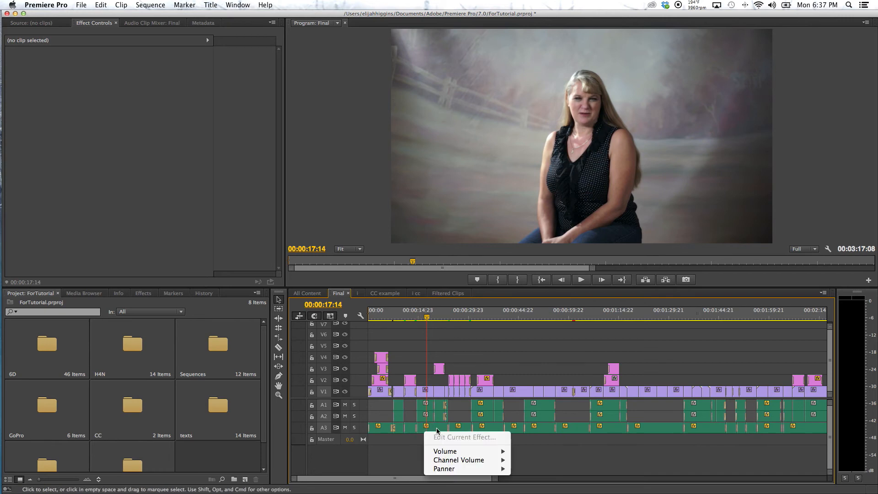
pyautogui.click(442, 433)
pyautogui.click(411, 430)
pyautogui.click(398, 429)
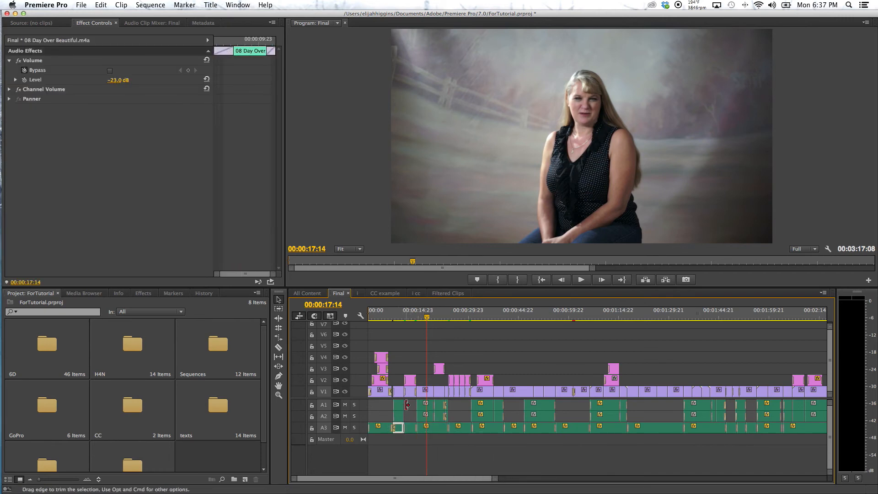
# Play the Final sequence from 00:00:09:14 through the interviewee's name title to 00:00:13:01.
pyautogui.click(401, 317)
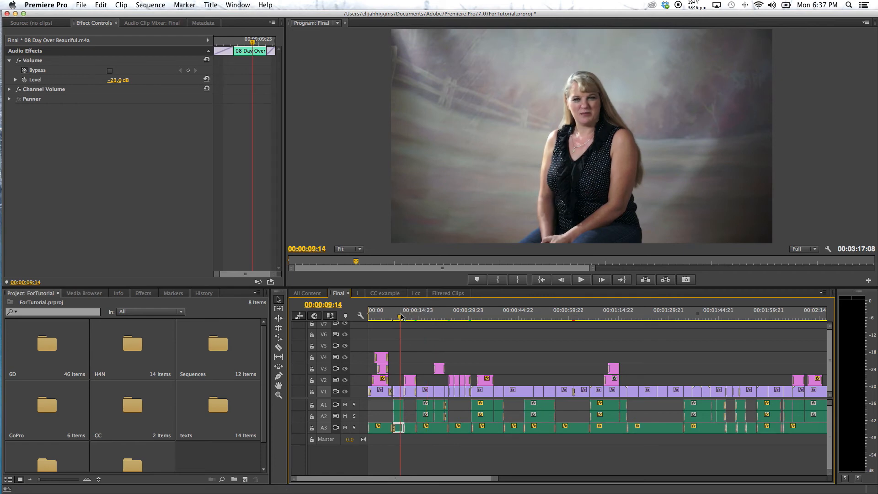
pyautogui.press('space')
pyautogui.moveTo(495, 478); pyautogui.dragTo(594, 484)
pyautogui.press('space')
# Examine the stacked video tracks at the ending and play the "Simple. Innovative. Pretty Neat." title from 00:02:47:00 to 00:02:51:05.
pyautogui.scroll(5, 560, 375)
pyautogui.scroll(1, 562, 374)
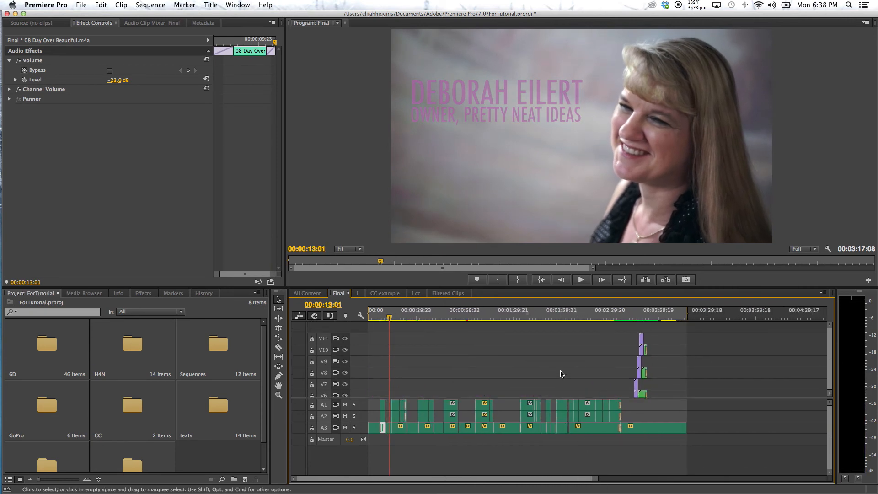
pyautogui.moveTo(606, 478); pyautogui.dragTo(704, 478)
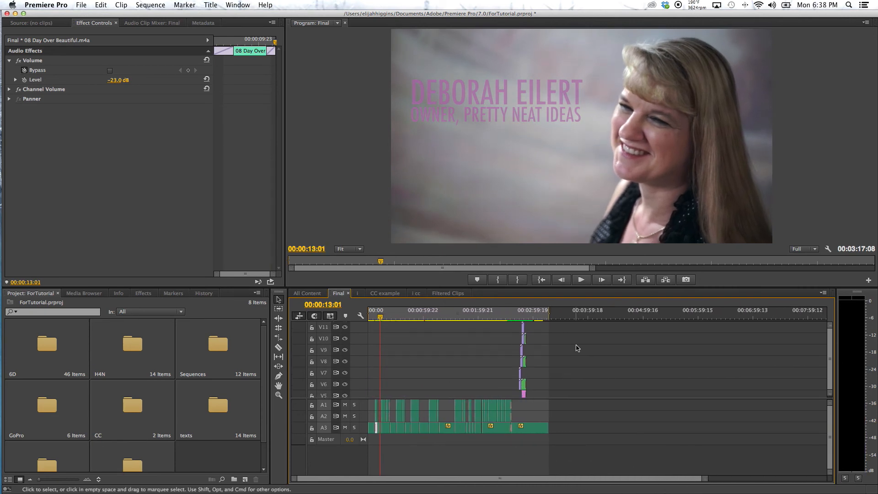
pyautogui.moveTo(522, 316); pyautogui.dragTo(521, 316)
pyautogui.scroll(-5, 529, 357)
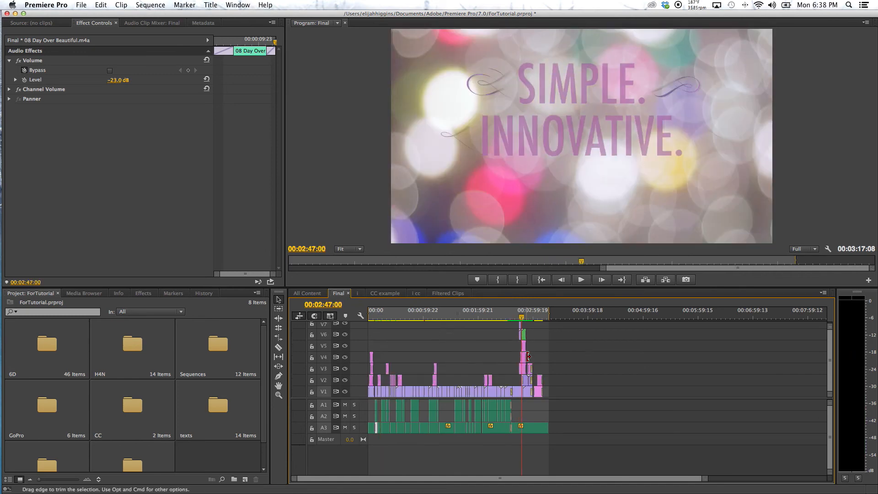
pyautogui.scroll(5, 521, 348)
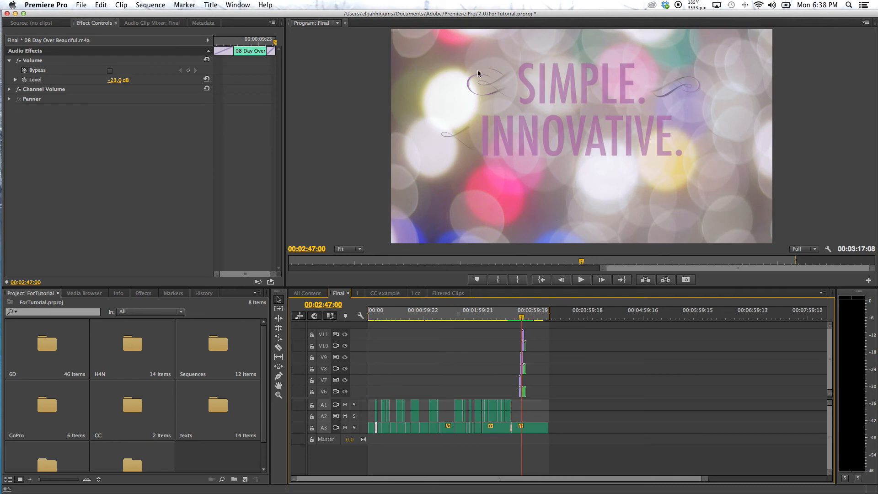
pyautogui.press('space')
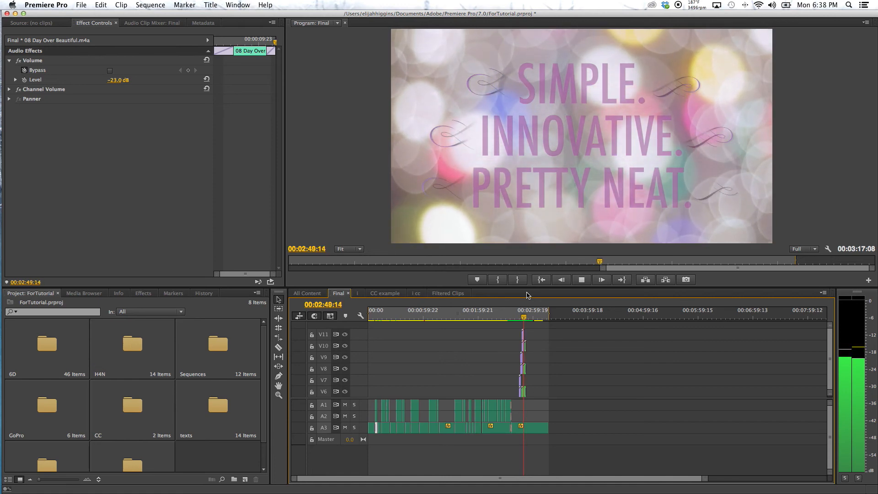
pyautogui.press('space')
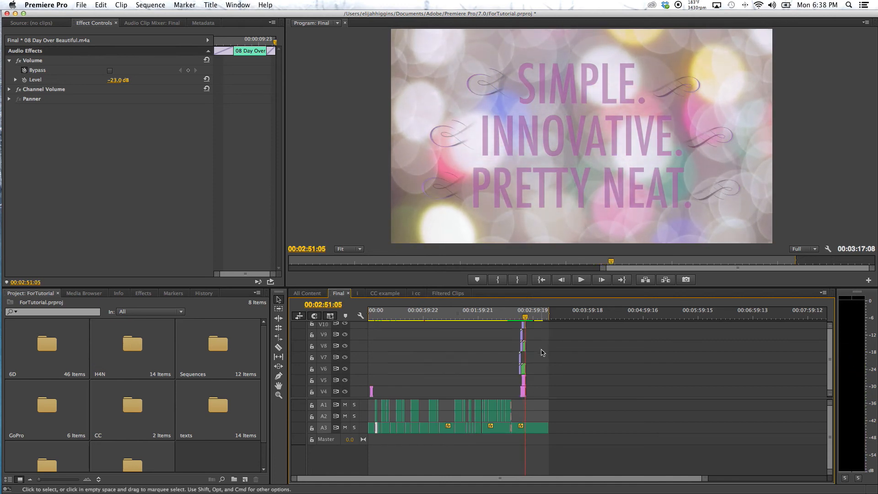
# View the song credit at 00:03:06:10, play the fade to black before it, and return the playhead to the start.
pyautogui.scroll(-5, 541, 353)
pyautogui.click(540, 313)
pyautogui.moveTo(540, 313); pyautogui.dragTo(540, 313)
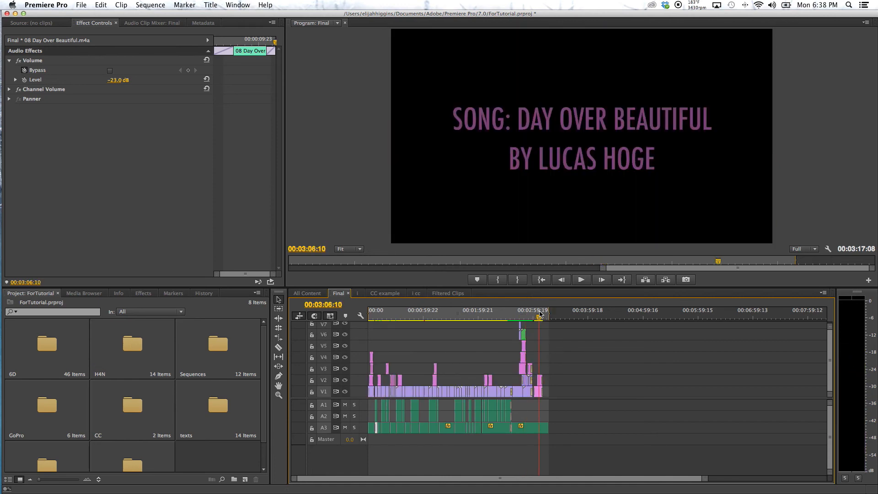
pyautogui.press('space')
pyautogui.click(532, 316)
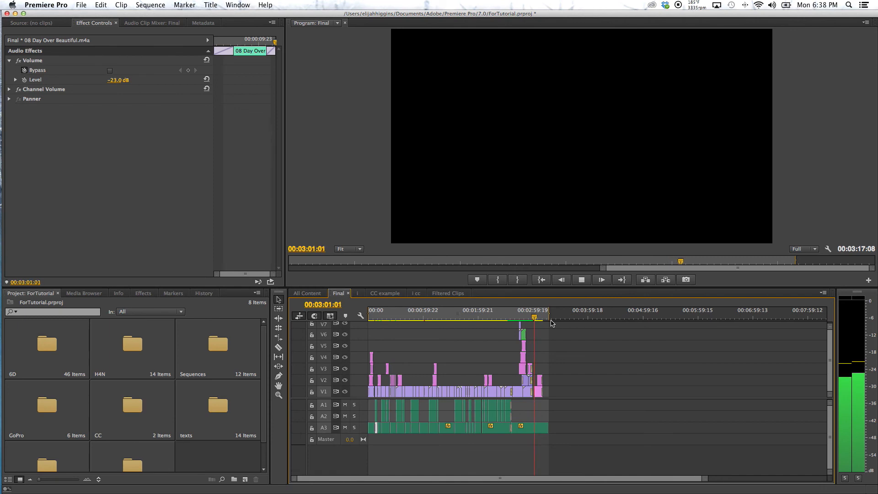
pyautogui.moveTo(450, 317); pyautogui.dragTo(315, 323)
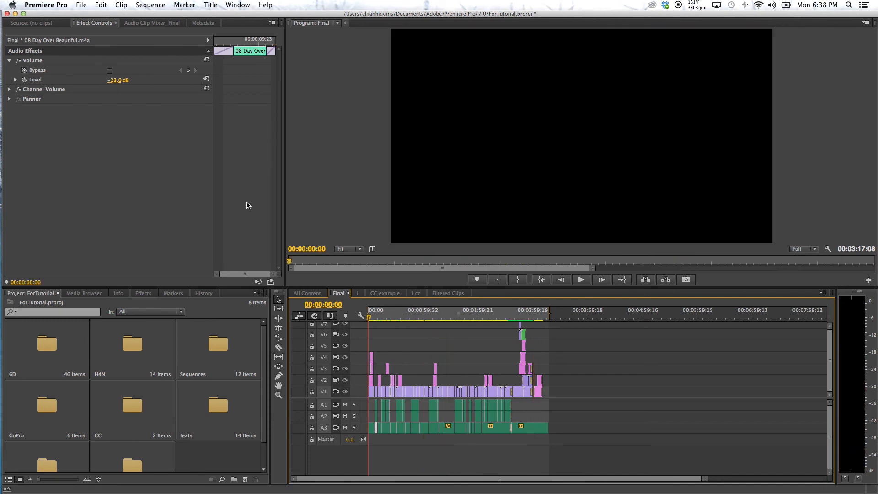
# Open the media export settings for the Final sequence and review the available formats, keeping H.264.
pyautogui.click(78, 5)
pyautogui.moveTo(195, 224)
pyautogui.click(229, 222)
pyautogui.click(550, 130)
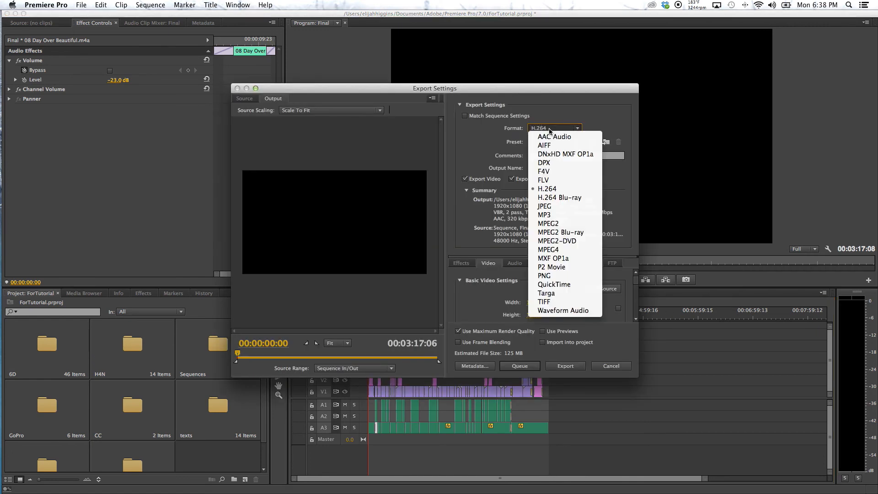
pyautogui.click(457, 137)
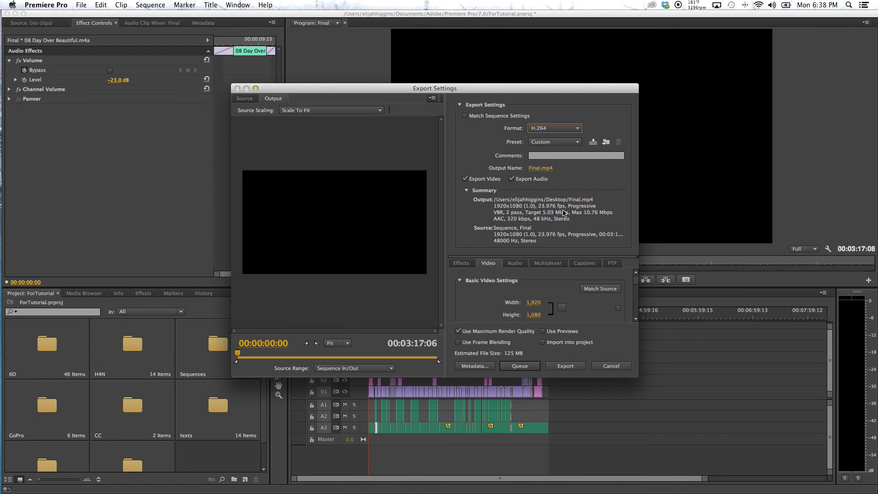
# Choose the YouTube HD 1080p 23.976 export preset.
pyautogui.click(549, 143)
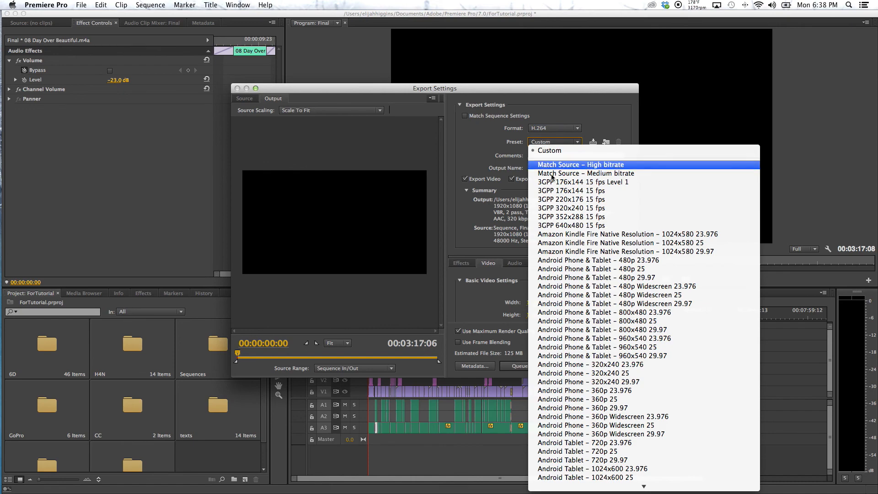
pyautogui.scroll(-10, 568, 212)
pyautogui.scroll(-4, 568, 211)
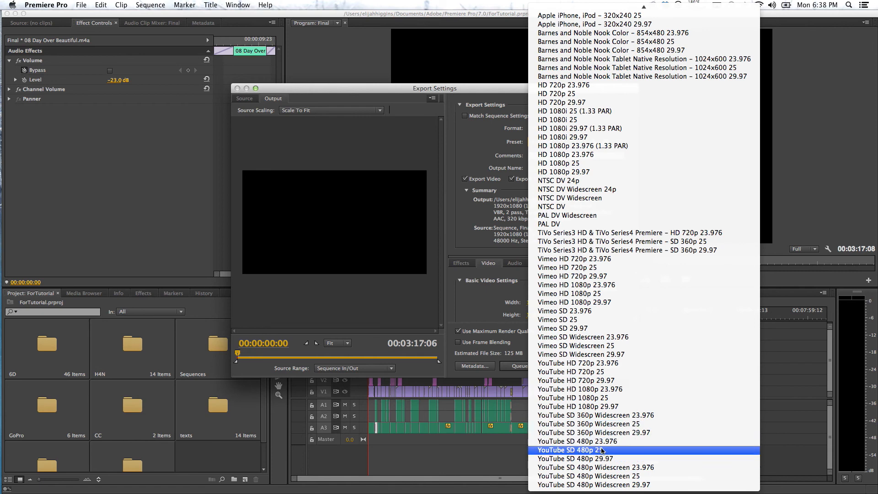
pyautogui.click(613, 389)
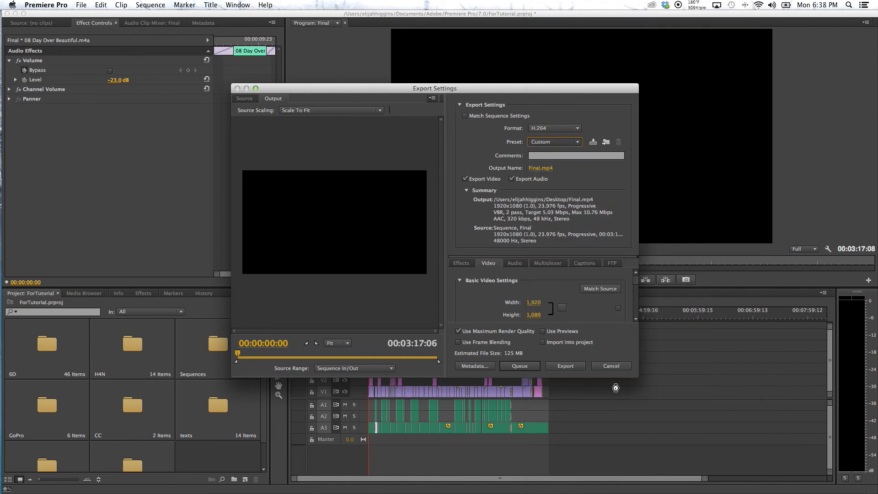
# Set the export's target bitrate to 20.2 Mbps, check the advanced video settings, and cancel the export.
pyautogui.moveTo(636, 285); pyautogui.dragTo(635, 313)
pyautogui.moveTo(549, 285); pyautogui.dragTo(582, 286)
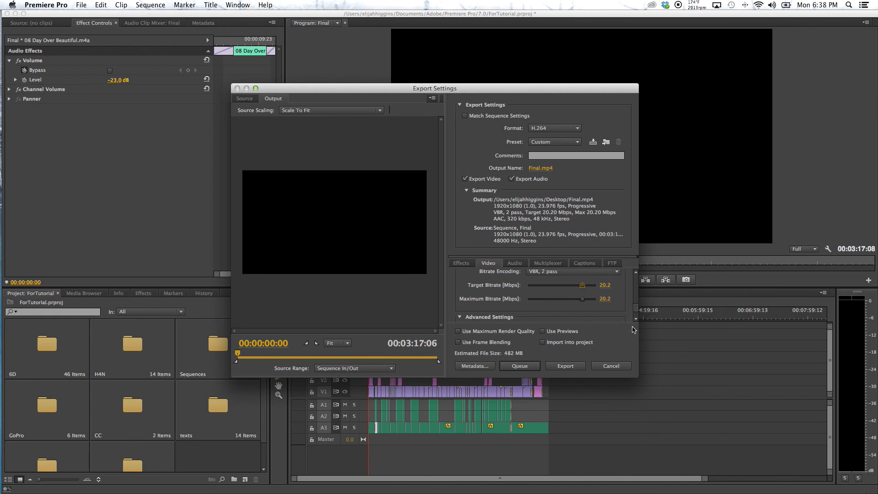
pyautogui.moveTo(636, 308); pyautogui.dragTo(635, 320)
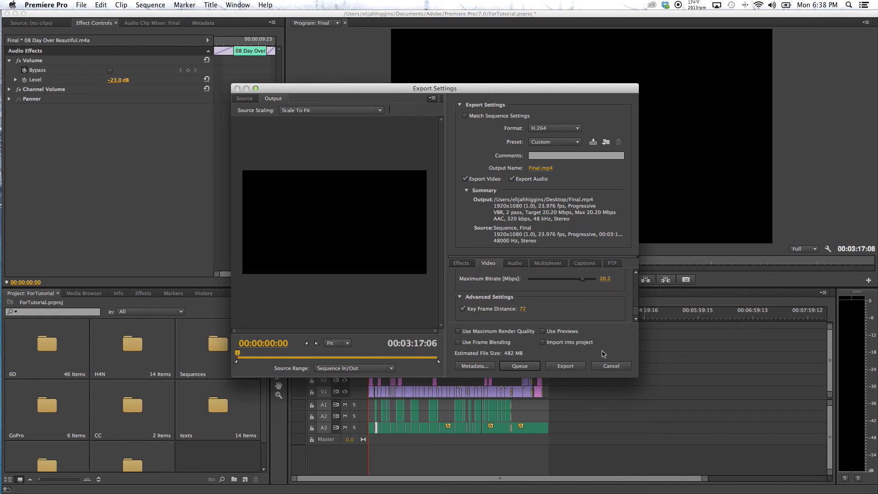
pyautogui.click(618, 369)
# Scrub the ending of the Final sequence from about 00:02:44:00 through the closing titles to the song credit at 00:03:06:07.
pyautogui.click(519, 313)
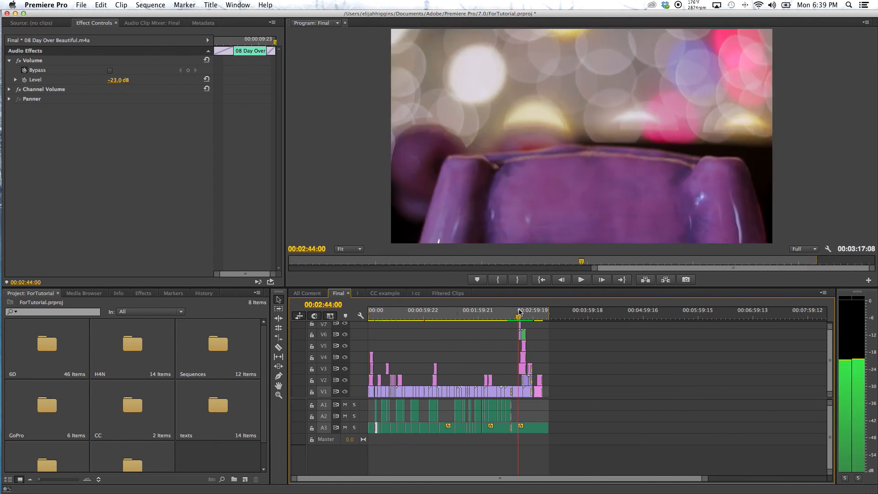
pyautogui.moveTo(519, 311); pyautogui.dragTo(518, 312)
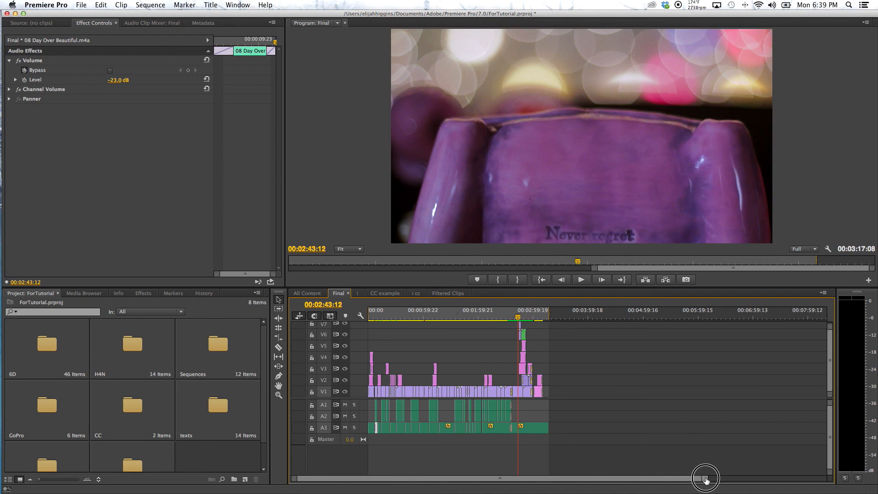
pyautogui.moveTo(705, 479); pyautogui.dragTo(873, 481)
pyautogui.click(466, 317)
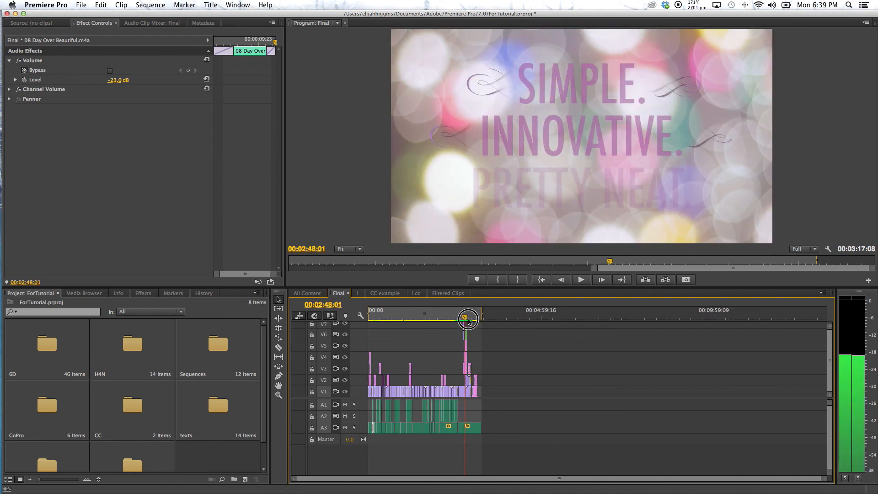
pyautogui.moveTo(469, 320); pyautogui.dragTo(476, 319)
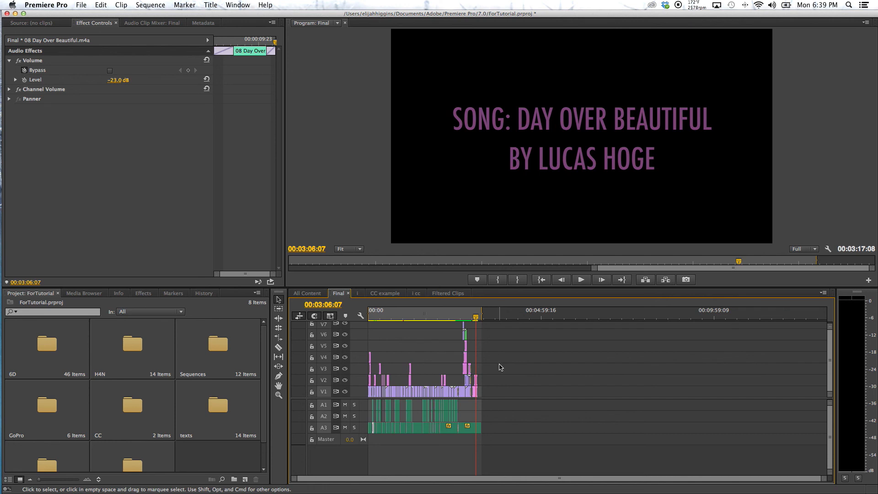
# Return to the start of the Final sequence and scrub through its opening to 00:00:17:11 to review the full timeline.
pyautogui.moveTo(387, 315); pyautogui.dragTo(353, 323)
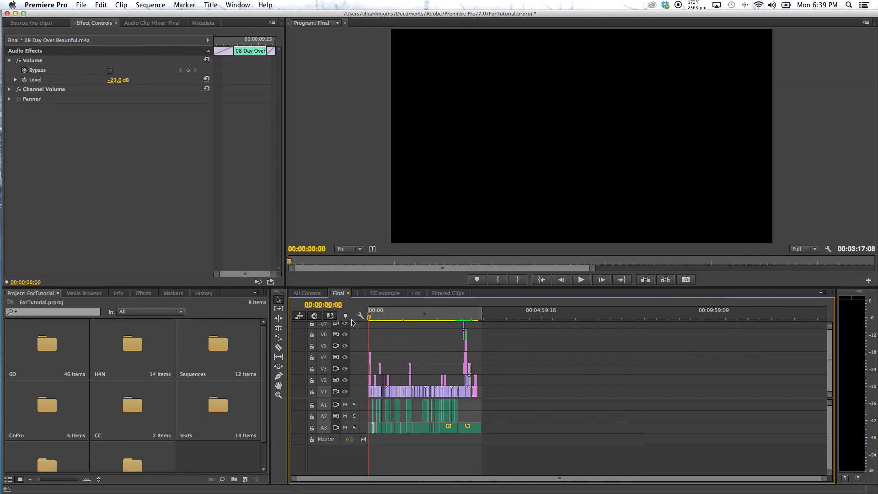
pyautogui.click(375, 318)
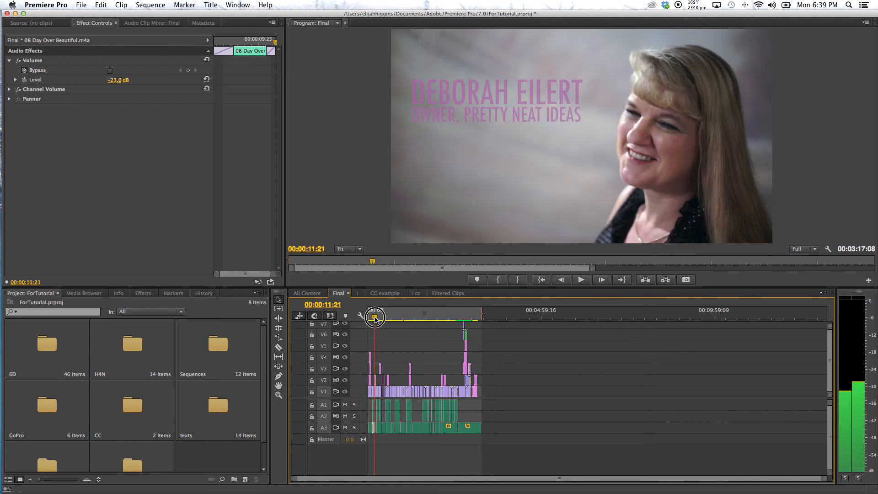
pyautogui.moveTo(375, 318); pyautogui.dragTo(379, 318)
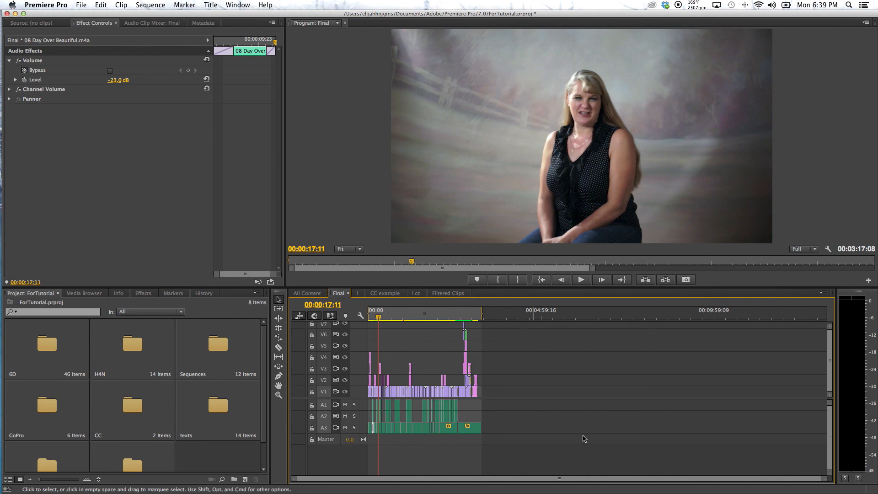
pyautogui.moveTo(824, 478); pyautogui.dragTo(712, 489)
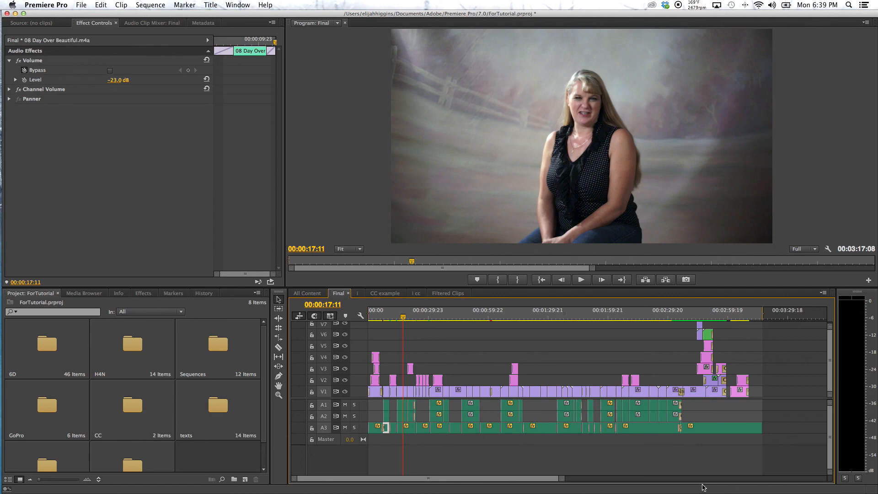
# Quit Premiere Pro.
pyautogui.click(50, 4)
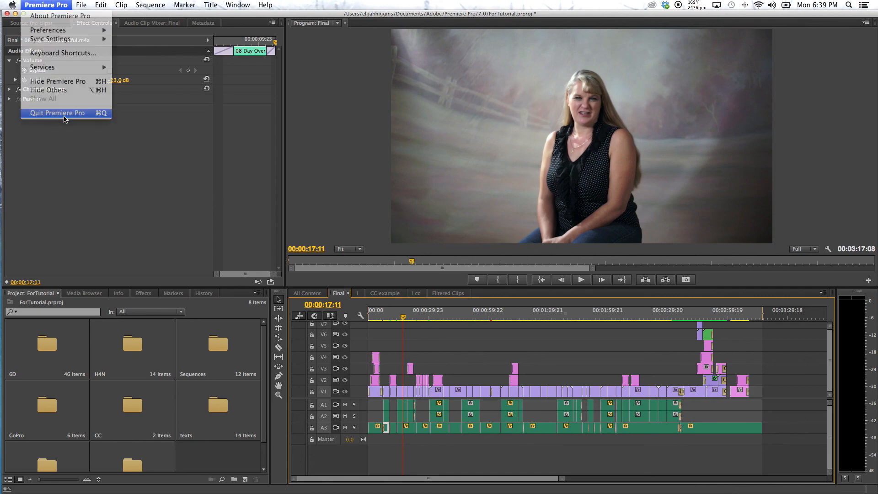
pyautogui.click(64, 114)
pyautogui.click(457, 265)
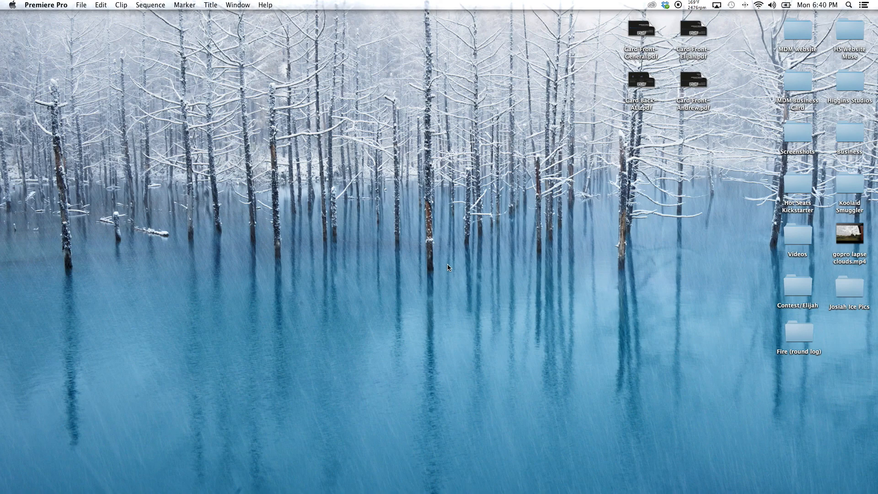
pyautogui.moveTo(1, 237)
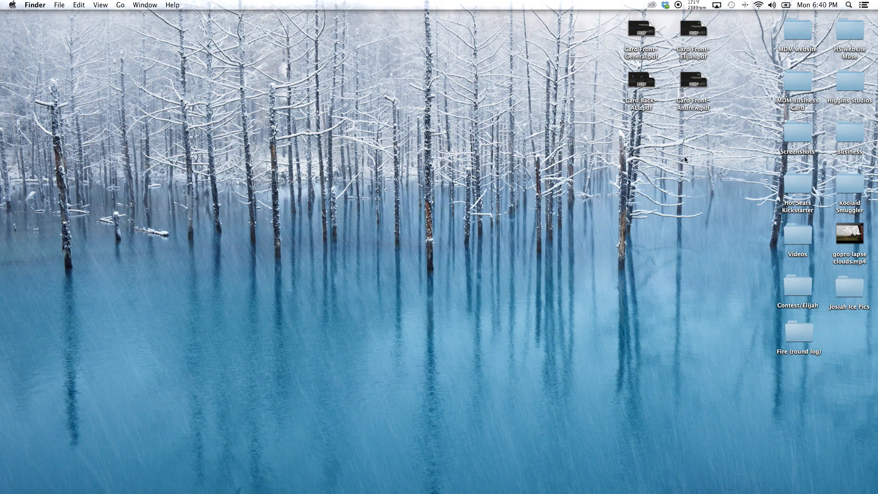
pyautogui.moveTo(719, 145); pyautogui.dragTo(594, 61)
pyautogui.click(567, 73)
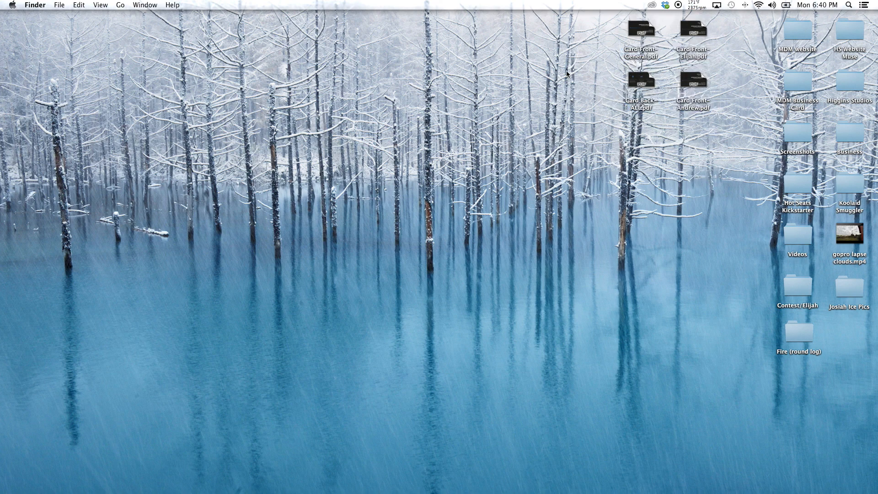